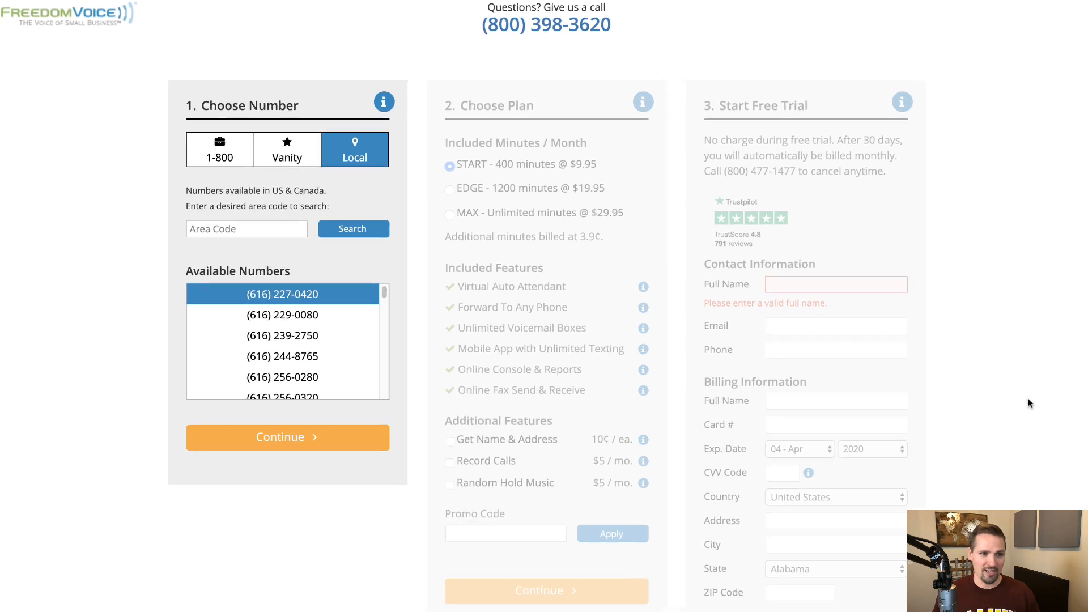
Step: Compare the 1-800 and Vanity number options, then return to local 616 numbers
{"action": "left_click", "coordinate": [258, 114]}
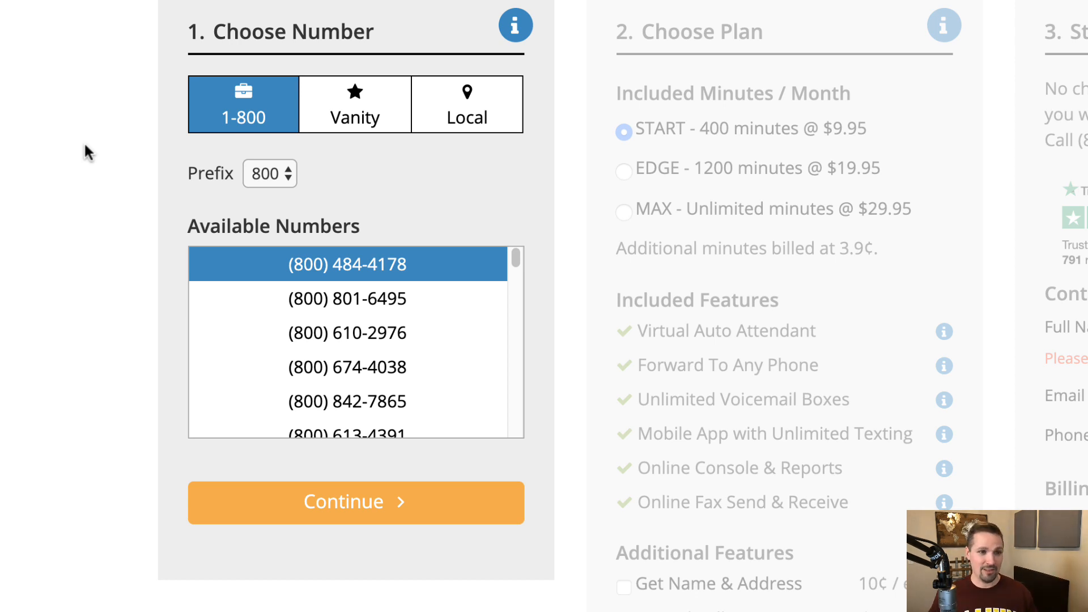
{"action": "left_click", "coordinate": [362, 119]}
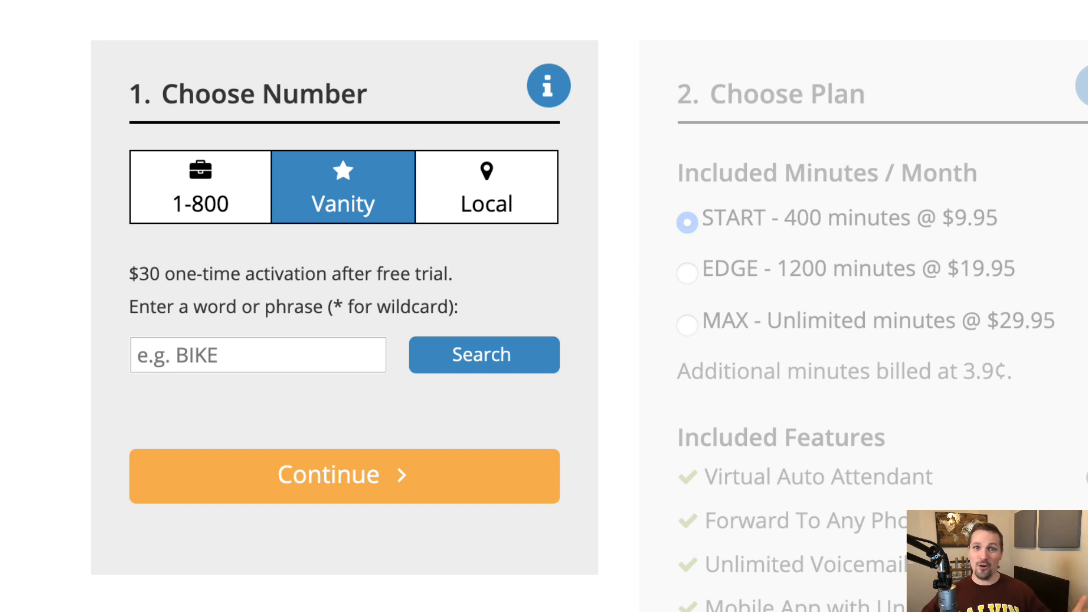
{"action": "left_click", "coordinate": [213, 358]}
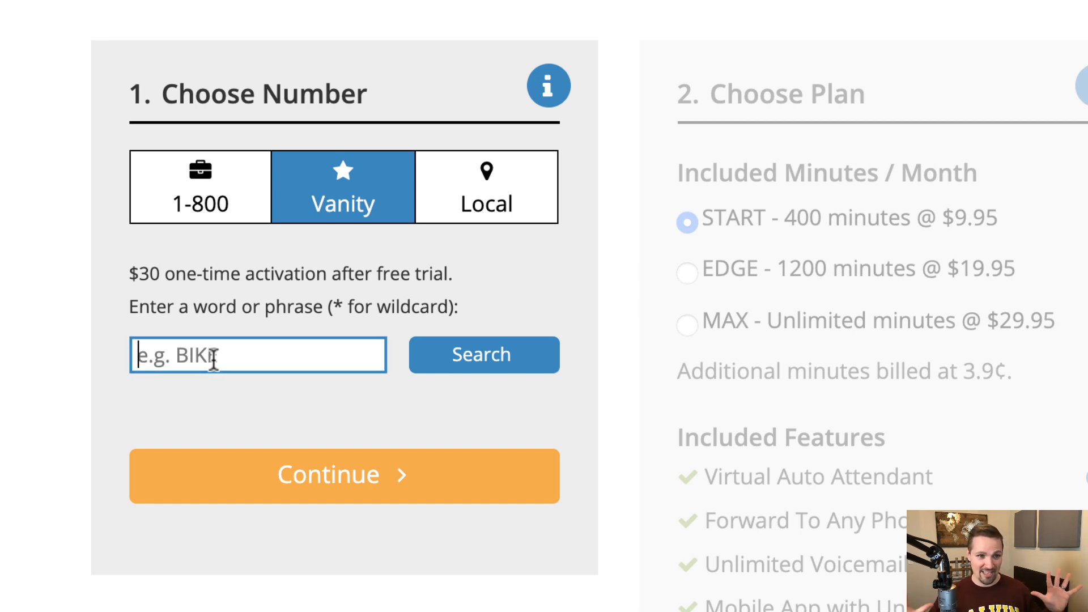
{"action": "left_click", "coordinate": [489, 200]}
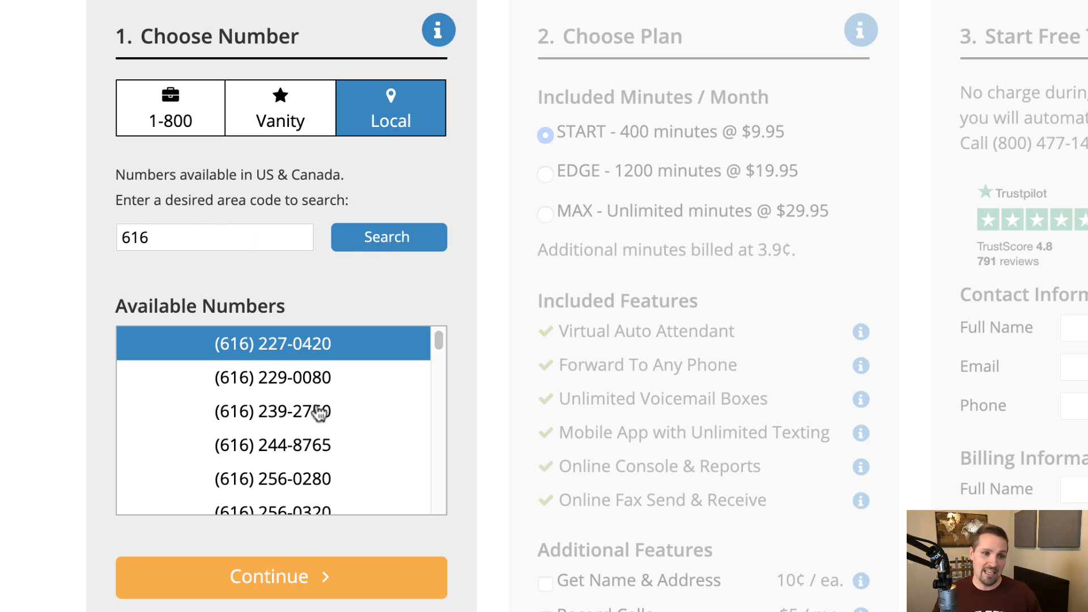
Step: Scroll the Available Numbers list and pick a local 616 number
{"action": "scroll", "coordinate": [319, 414], "scroll_direction": "down", "scroll_amount": 10}
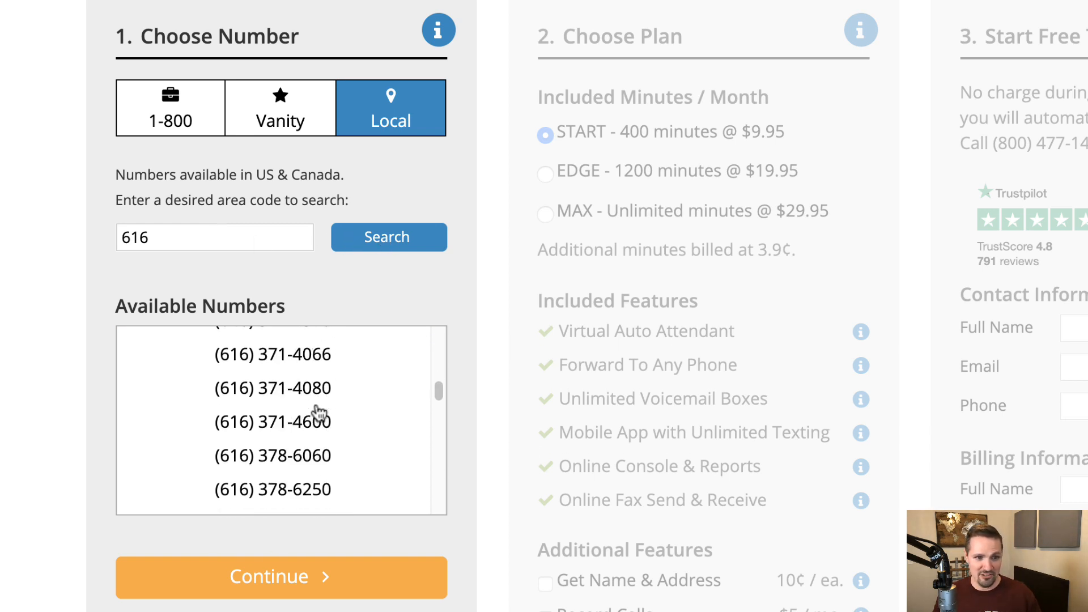
{"action": "scroll", "coordinate": [319, 413], "scroll_direction": "down", "scroll_amount": 8}
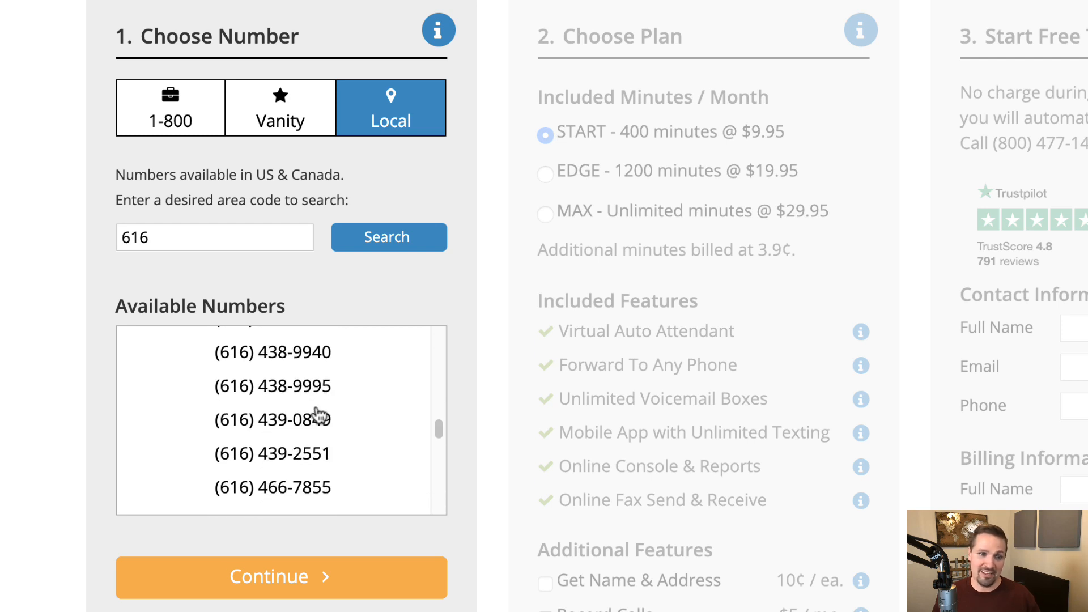
{"action": "scroll", "coordinate": [319, 417], "scroll_direction": "down", "scroll_amount": 1}
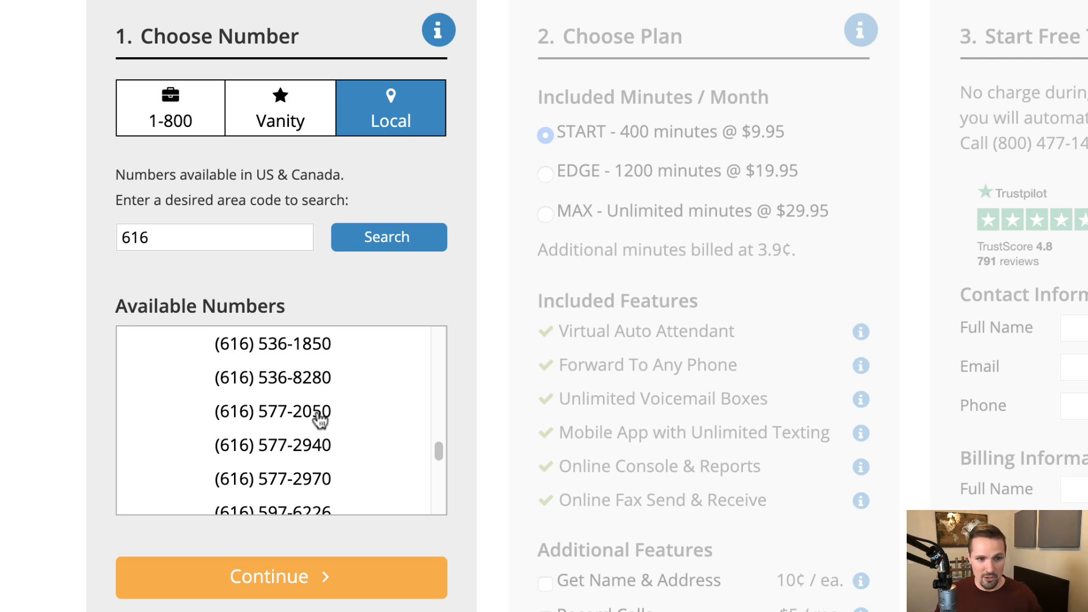
{"action": "scroll", "coordinate": [319, 418], "scroll_direction": "down", "scroll_amount": 3}
{"action": "scroll", "coordinate": [319, 418], "scroll_direction": "up", "scroll_amount": 3}
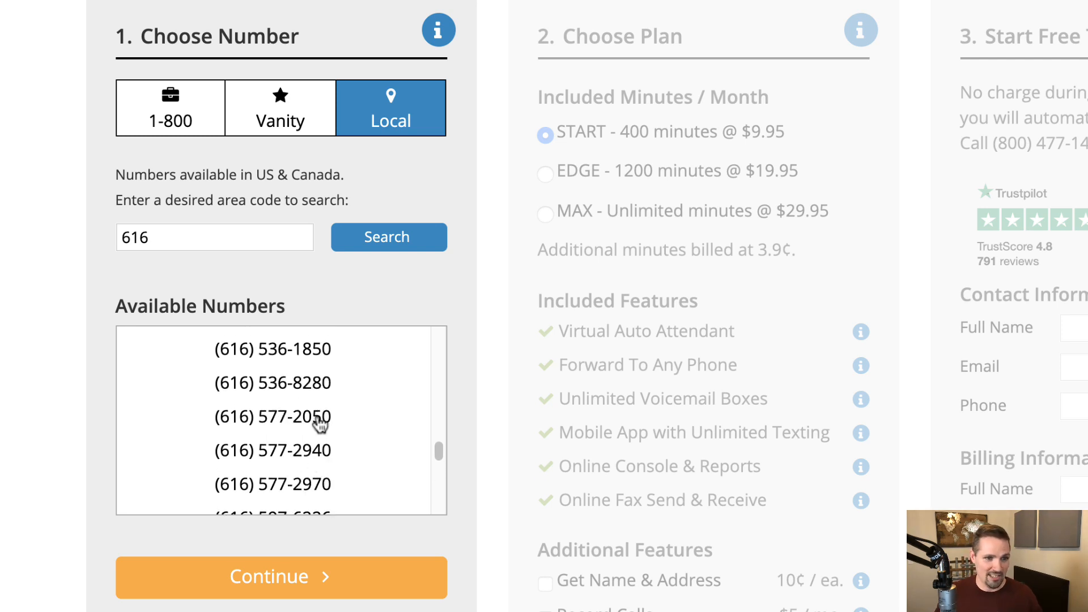
{"action": "left_click", "coordinate": [321, 424]}
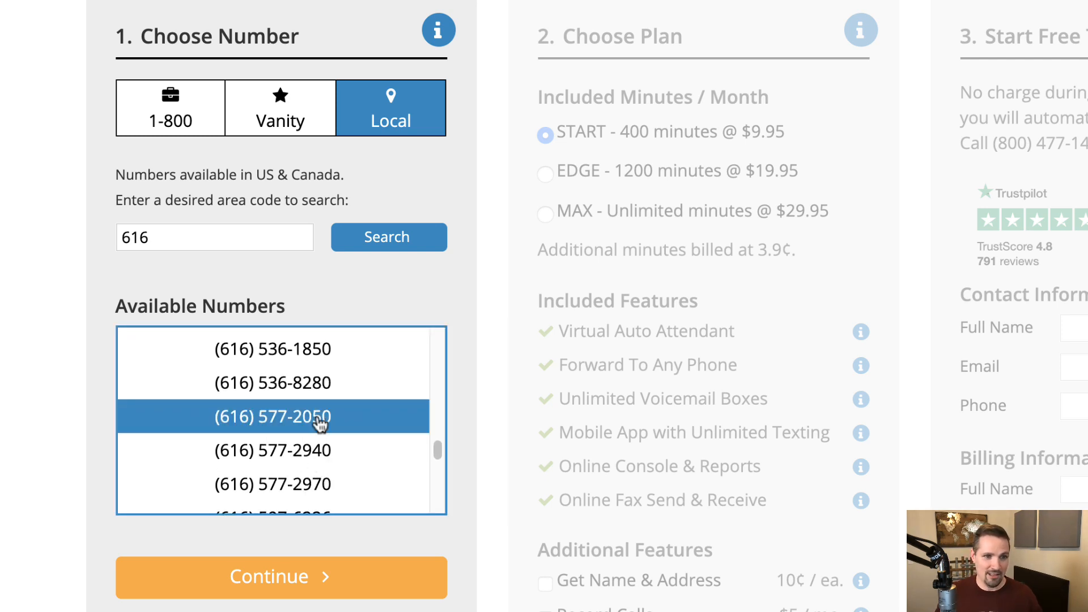
Step: Confirm the chosen 616 number, keep the START plan, and submit the free-trial order
{"action": "left_click", "coordinate": [290, 589]}
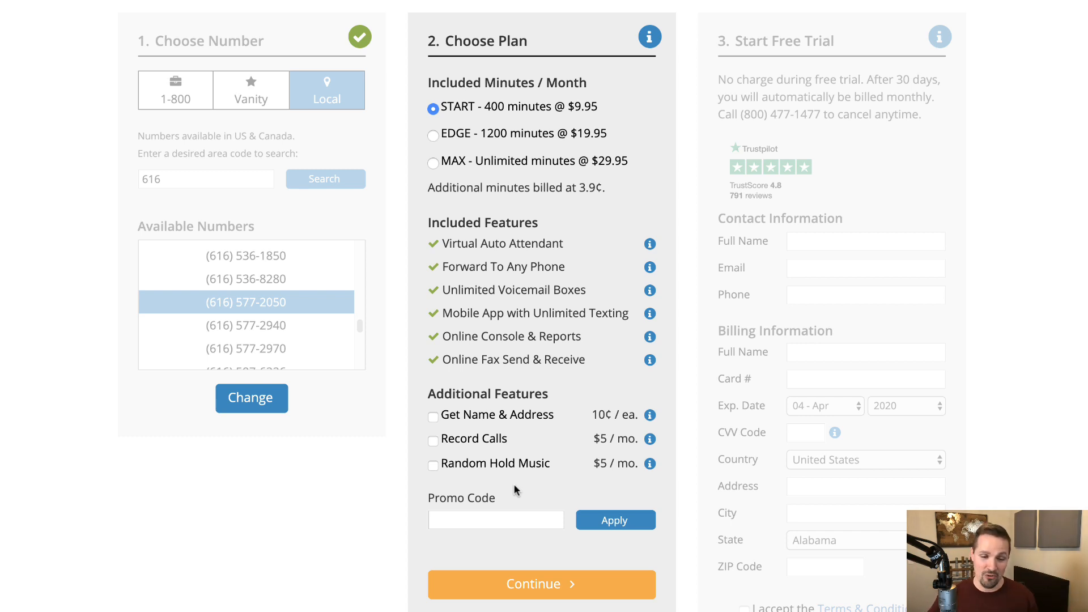
{"action": "left_click", "coordinate": [555, 586]}
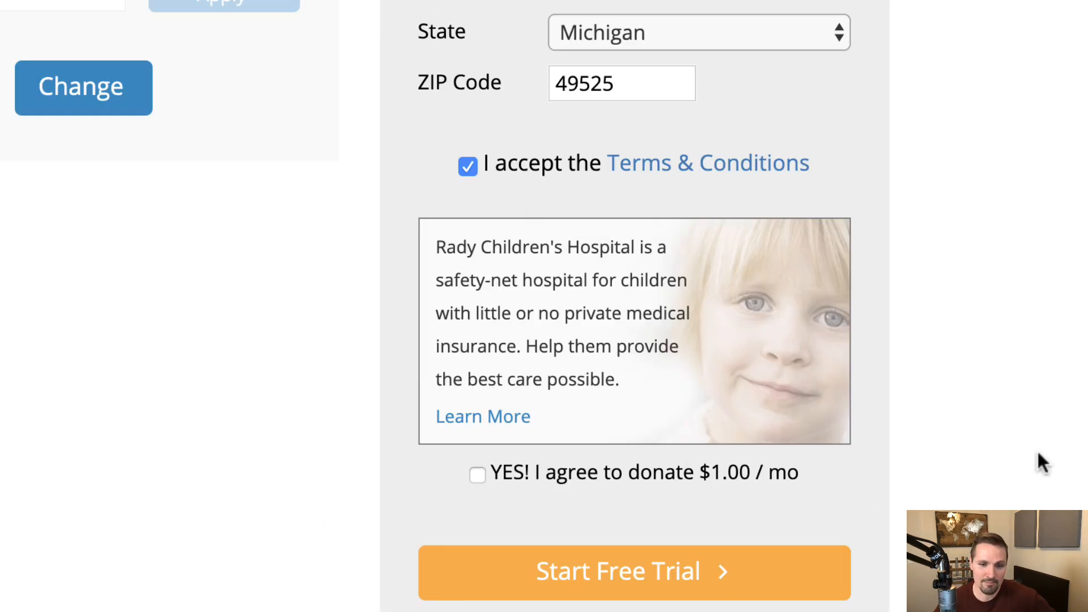
{"action": "left_click", "coordinate": [607, 581]}
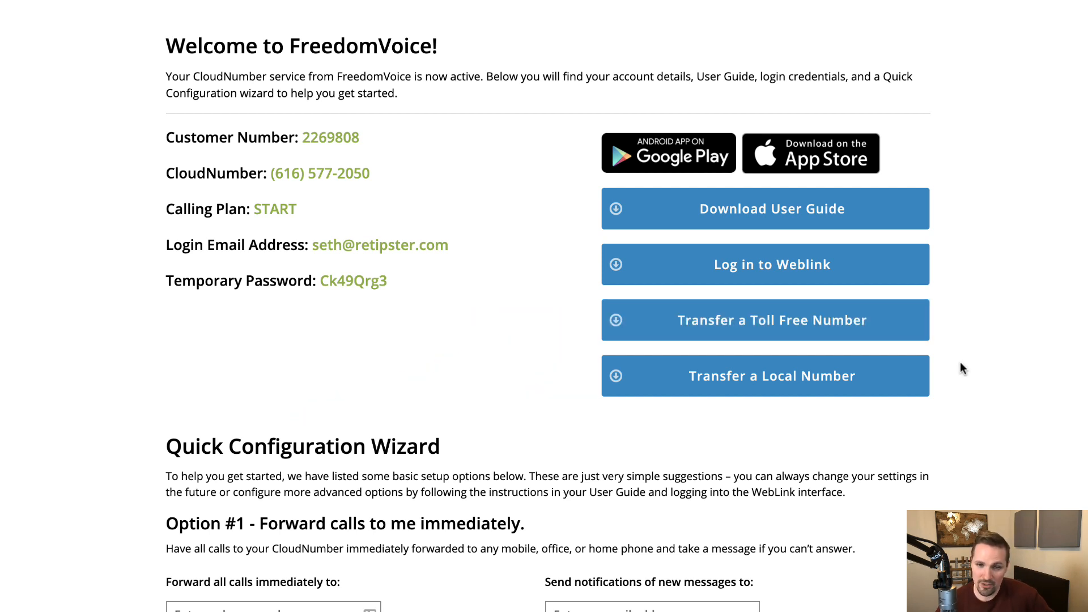
Step: Scroll the Welcome page down to the Quick Configuration Wizard options
{"action": "scroll", "coordinate": [960, 374], "scroll_direction": "down", "scroll_amount": 6}
{"action": "scroll", "coordinate": [962, 402], "scroll_direction": "down", "scroll_amount": 2}
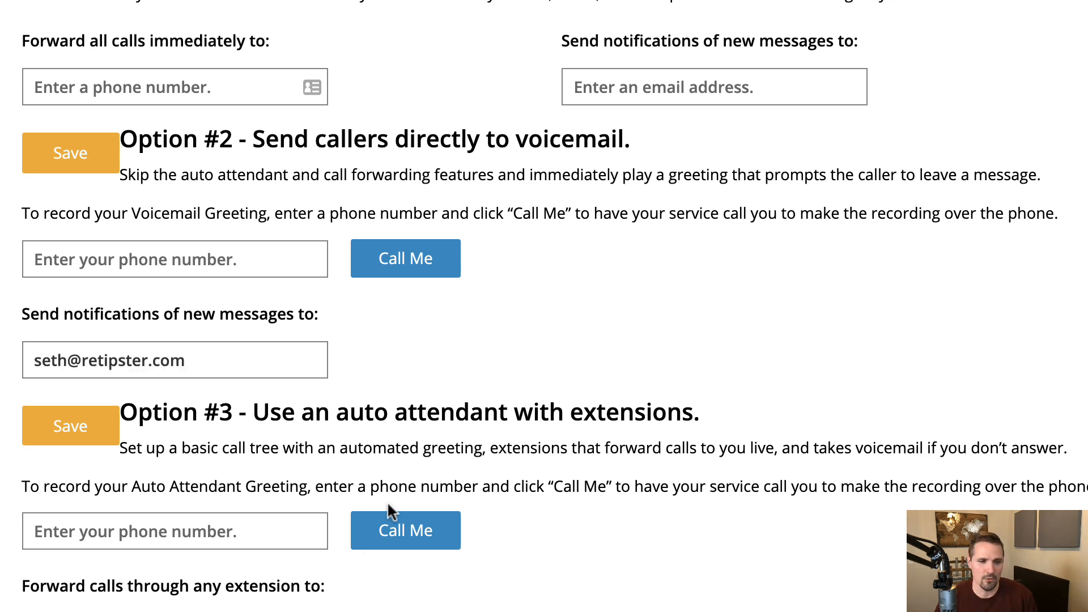
Step: Open the WebLink login and enter the new CloudNumber
{"action": "scroll", "coordinate": [83, 438], "scroll_direction": "up", "scroll_amount": 10}
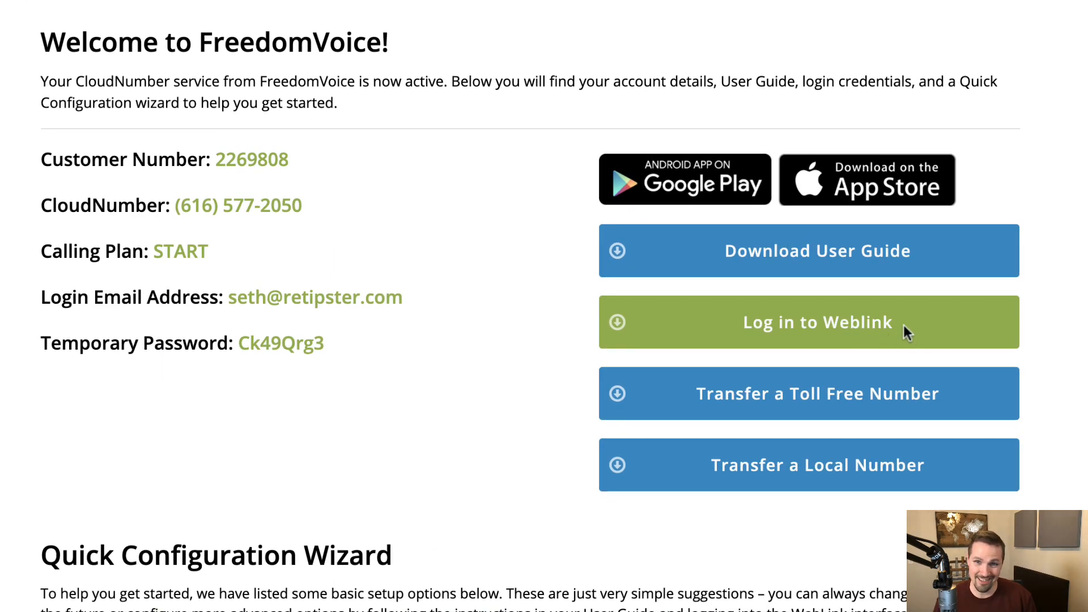
{"action": "left_click", "coordinate": [907, 326]}
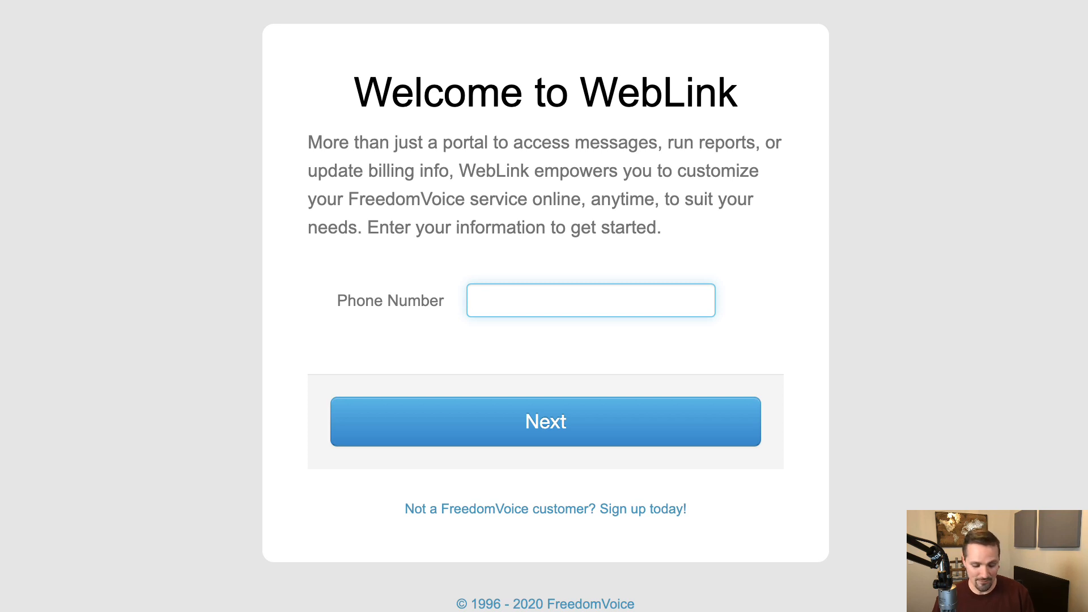
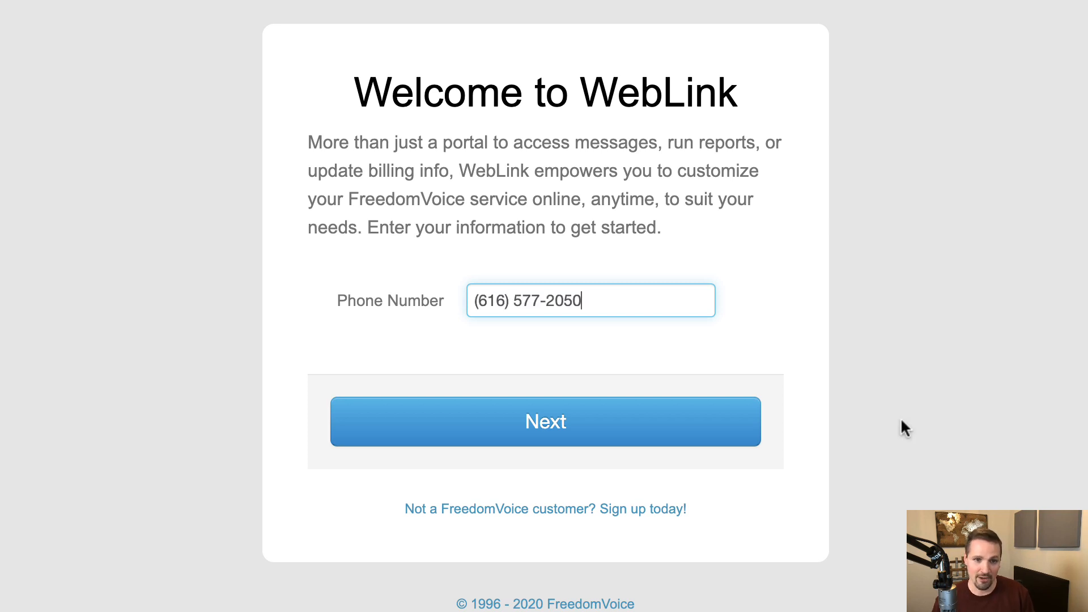
{"action": "left_click", "coordinate": [579, 424]}
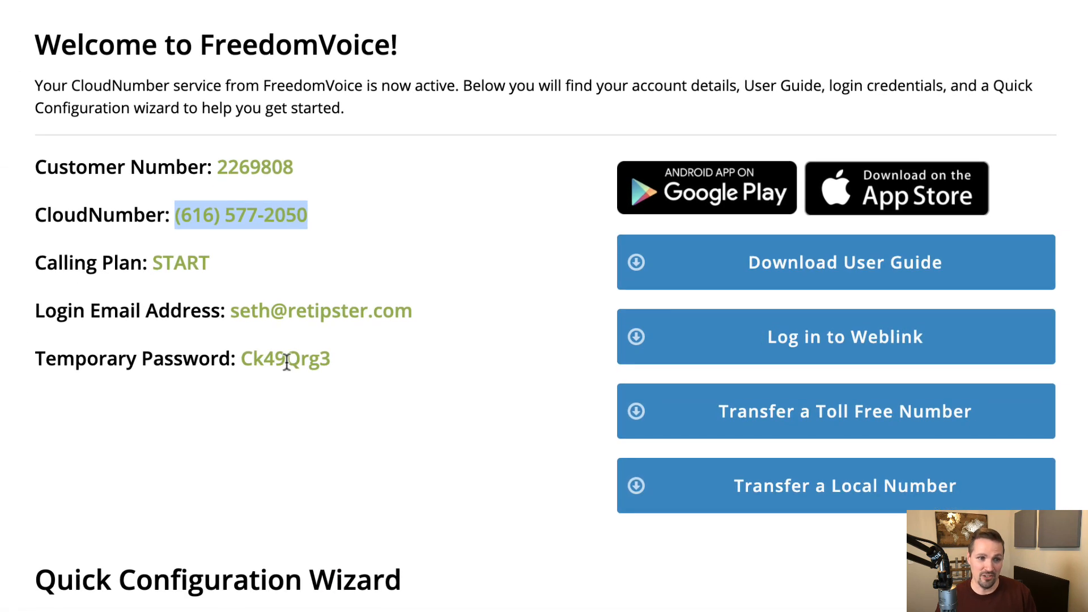
Step: Copy the temporary password and paste it into the Password field
{"action": "double_click", "coordinate": [289, 361]}
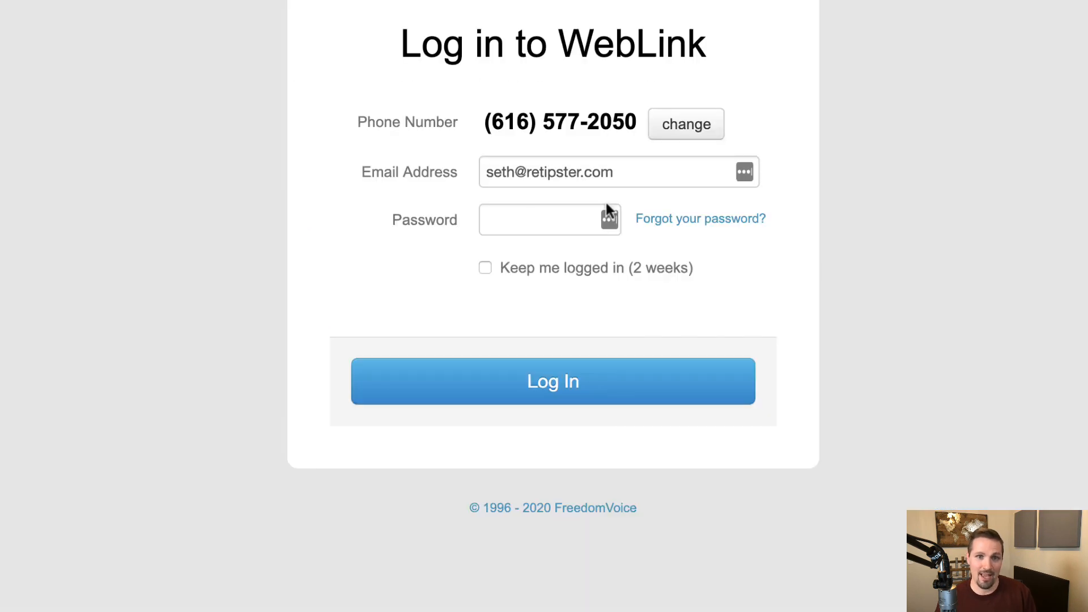
{"action": "left_click", "coordinate": [531, 218]}
{"action": "key", "text": "ctrl+v"}
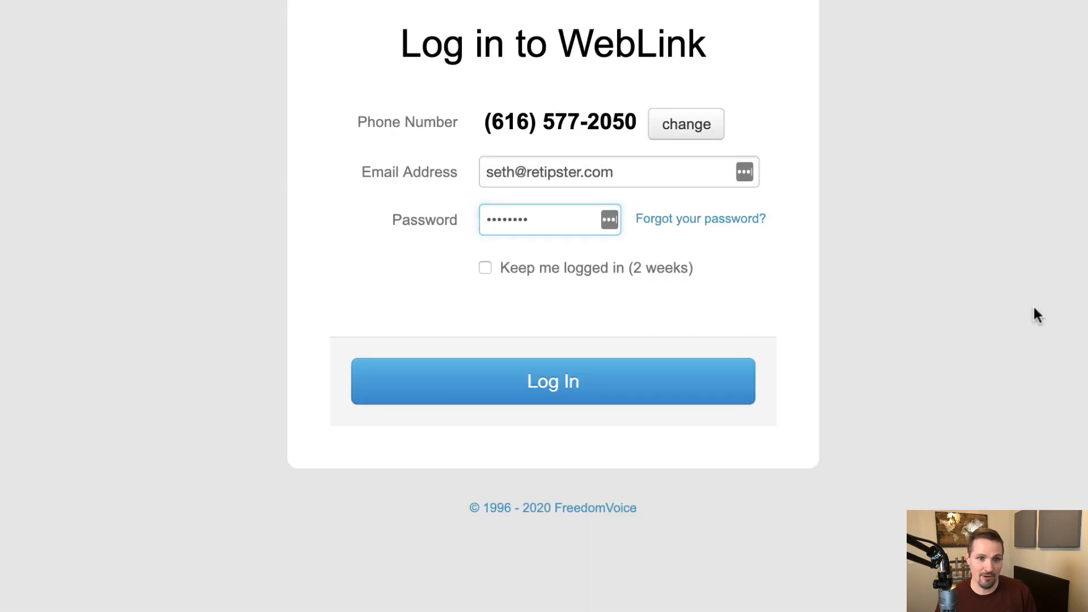
Step: Log in to WebLink with the filled CloudNumber, e-mail and temporary password
{"action": "left_click", "coordinate": [553, 384]}
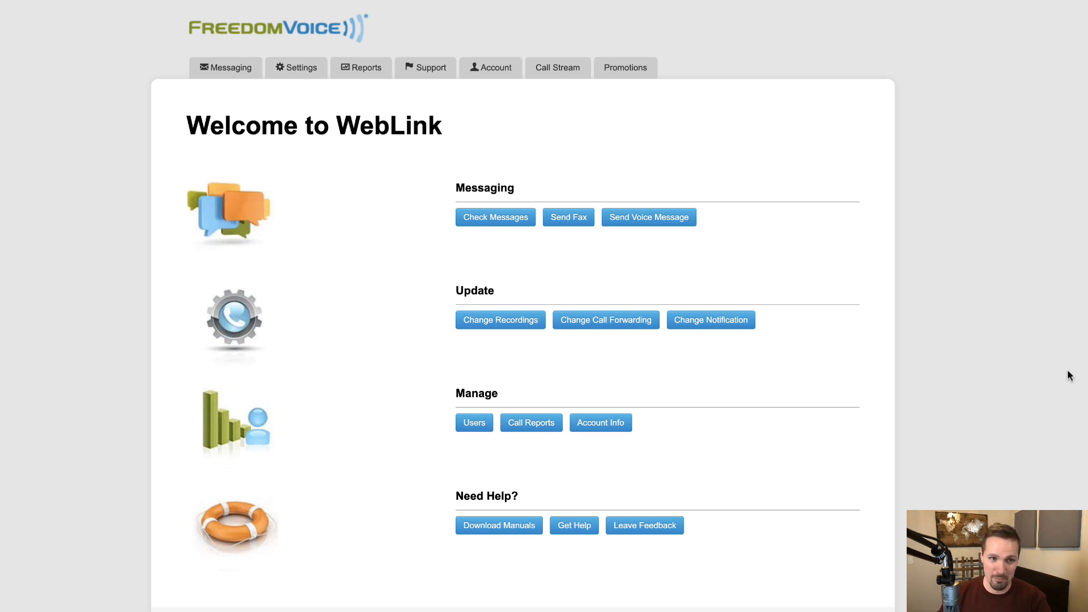
Step: In Settings > Recordings, play the Auto Attendant greeting and open Change Audio
{"action": "left_click", "coordinate": [297, 73]}
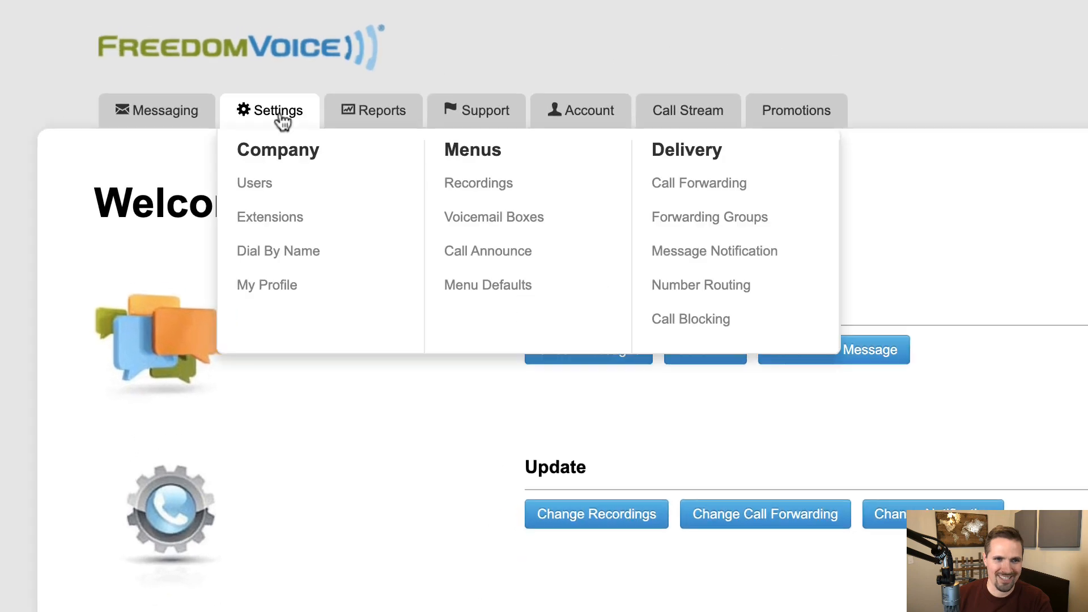
{"action": "left_click", "coordinate": [488, 202]}
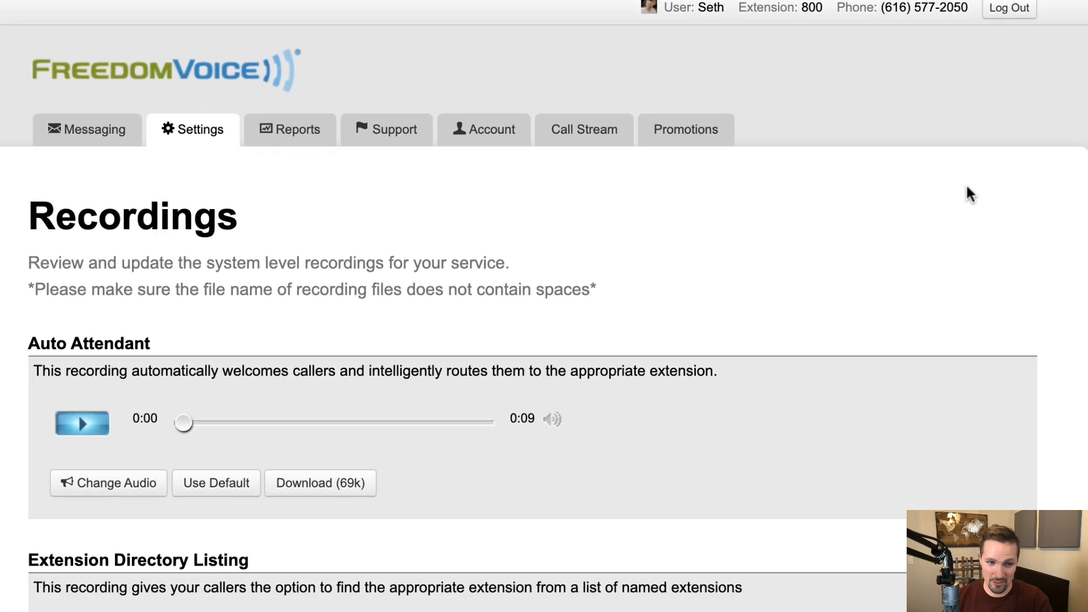
{"action": "left_click", "coordinate": [80, 424]}
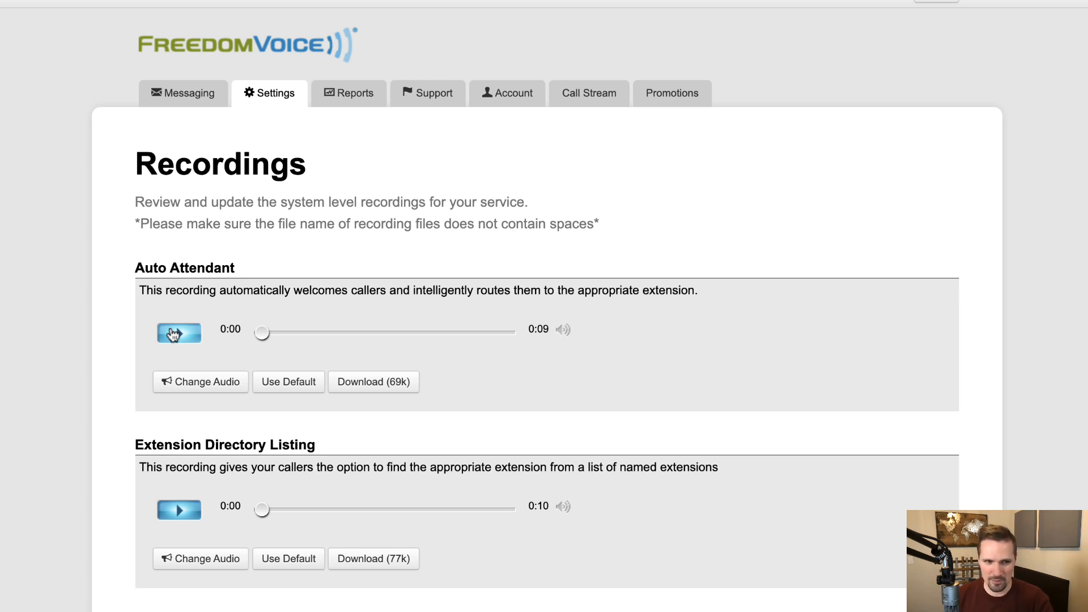
{"action": "left_click", "coordinate": [205, 381]}
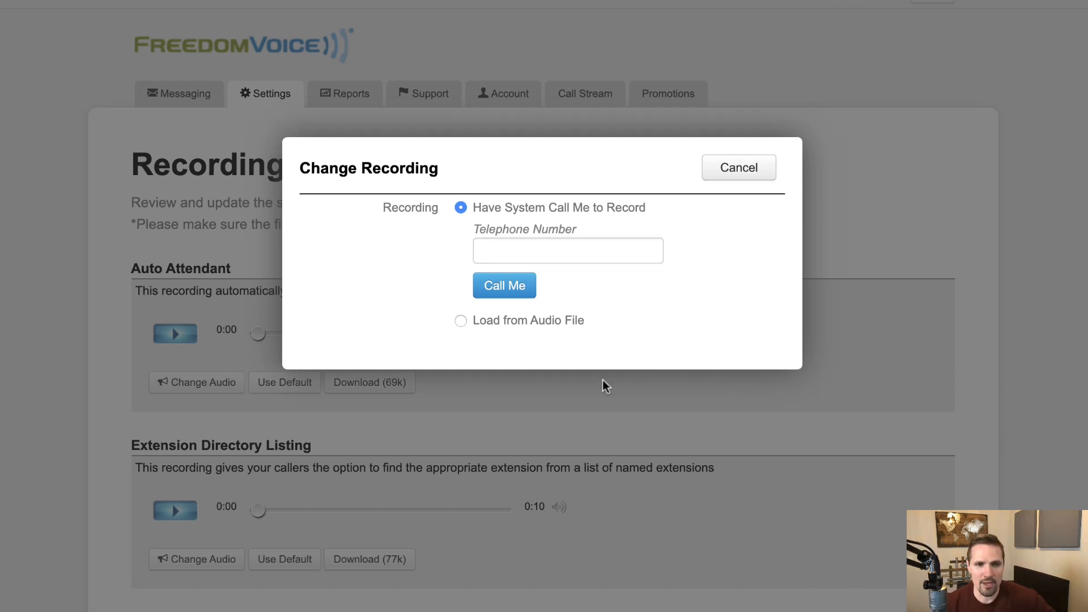
Step: Upload the voicemail mp3 file as the new Auto Attendant greeting
{"action": "left_click", "coordinate": [461, 321]}
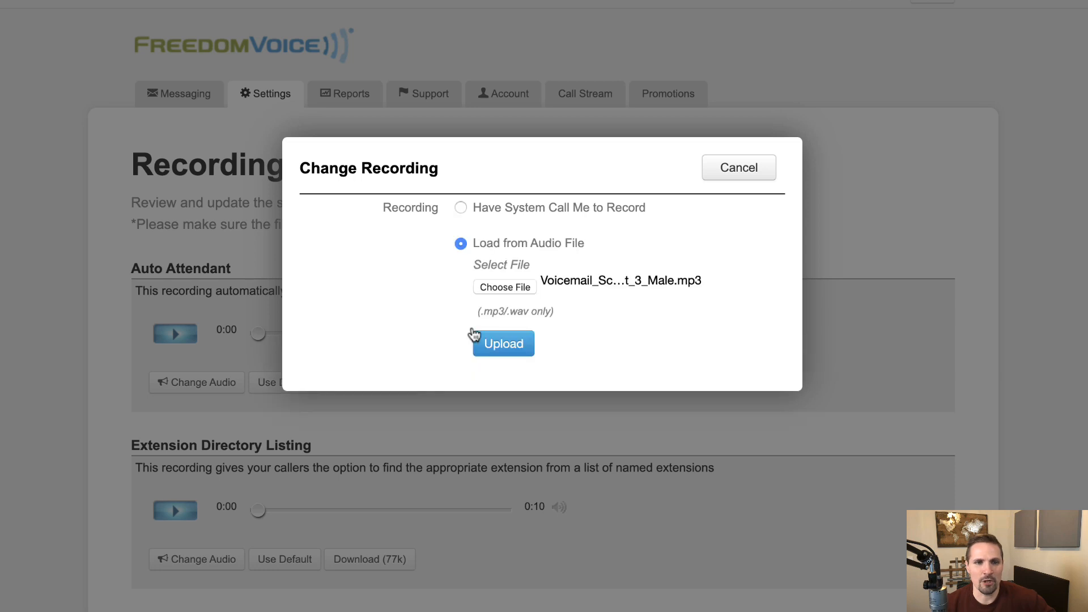
{"action": "left_click", "coordinate": [505, 288]}
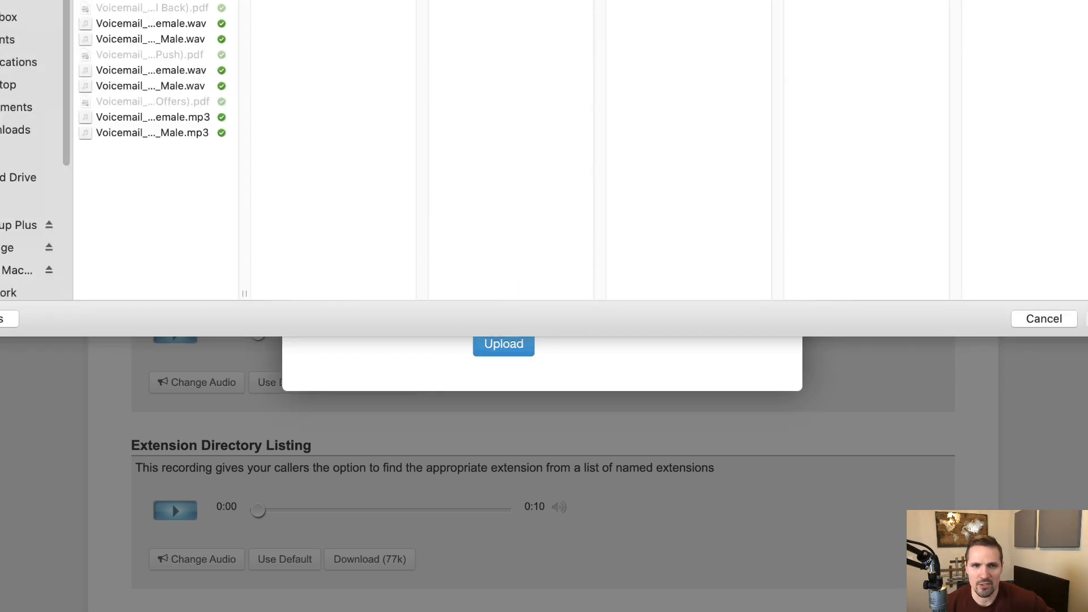
{"action": "left_click", "coordinate": [1087, 319]}
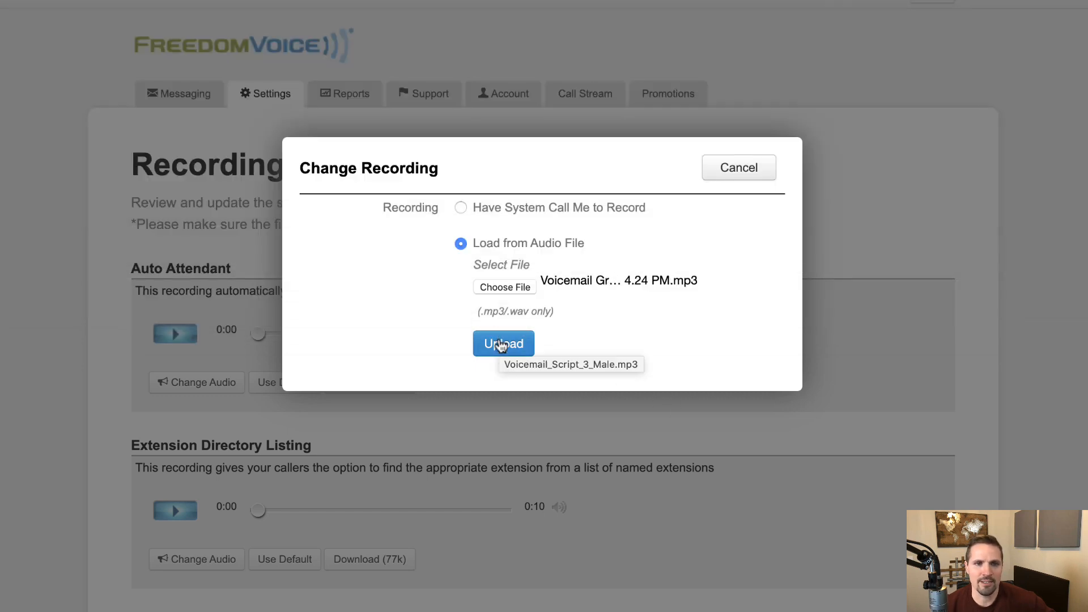
{"action": "left_click", "coordinate": [501, 346]}
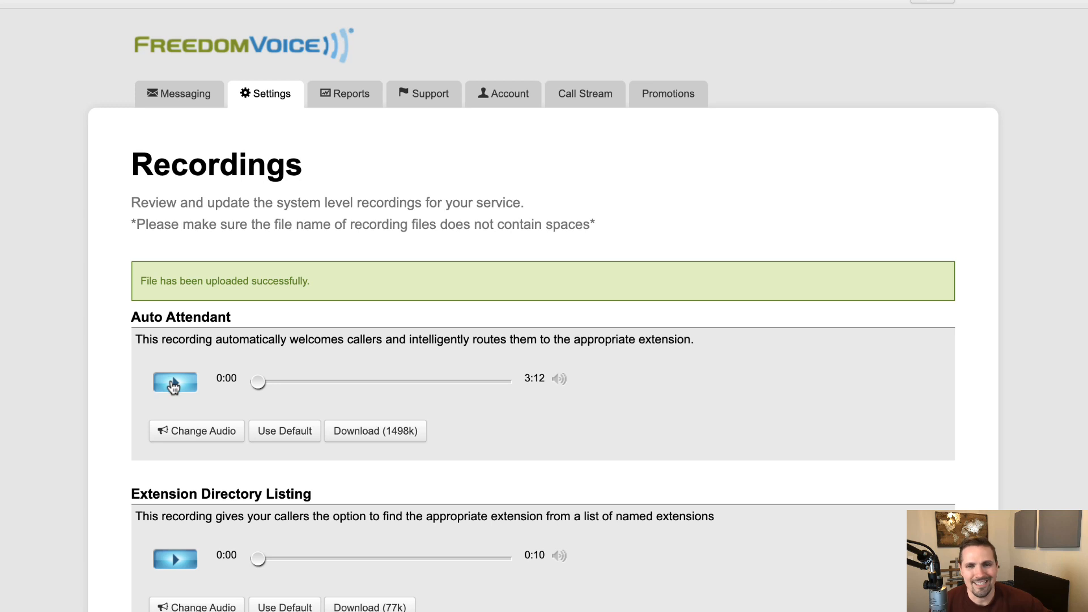
Step: Play the new Auto Attendant greeting for a few seconds, then pause it
{"action": "left_click", "coordinate": [174, 384]}
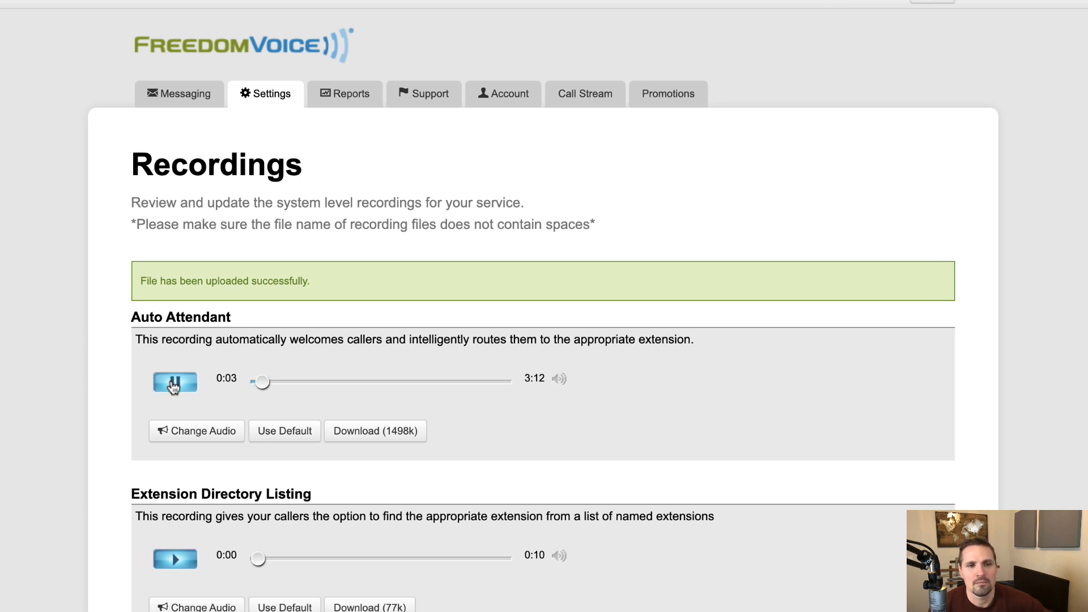
{"action": "left_click", "coordinate": [174, 386]}
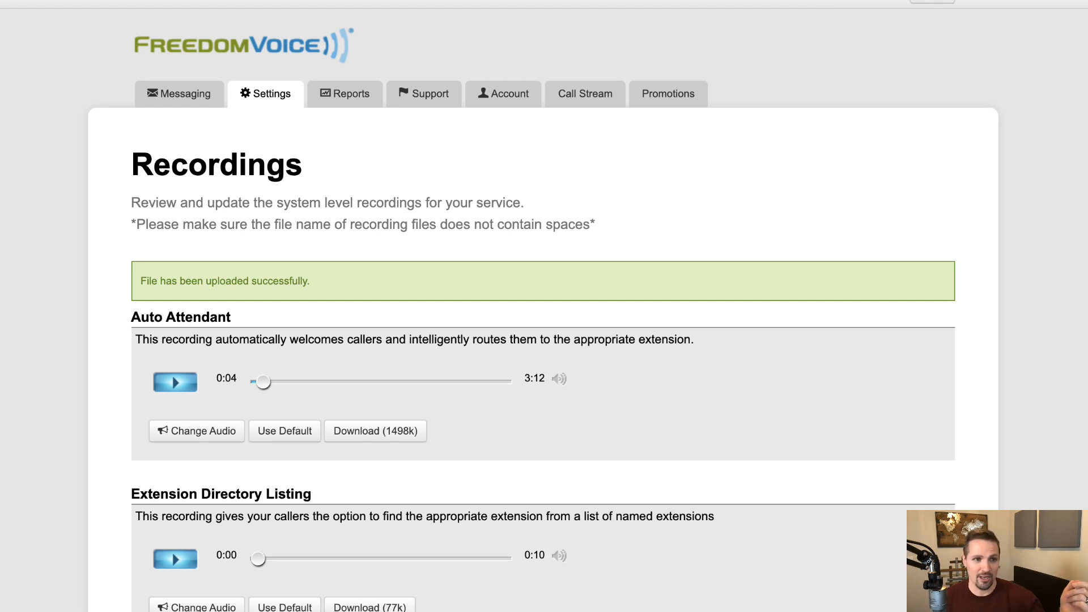
Step: Go to Messaging > Send Fax
{"action": "left_click", "coordinate": [165, 101]}
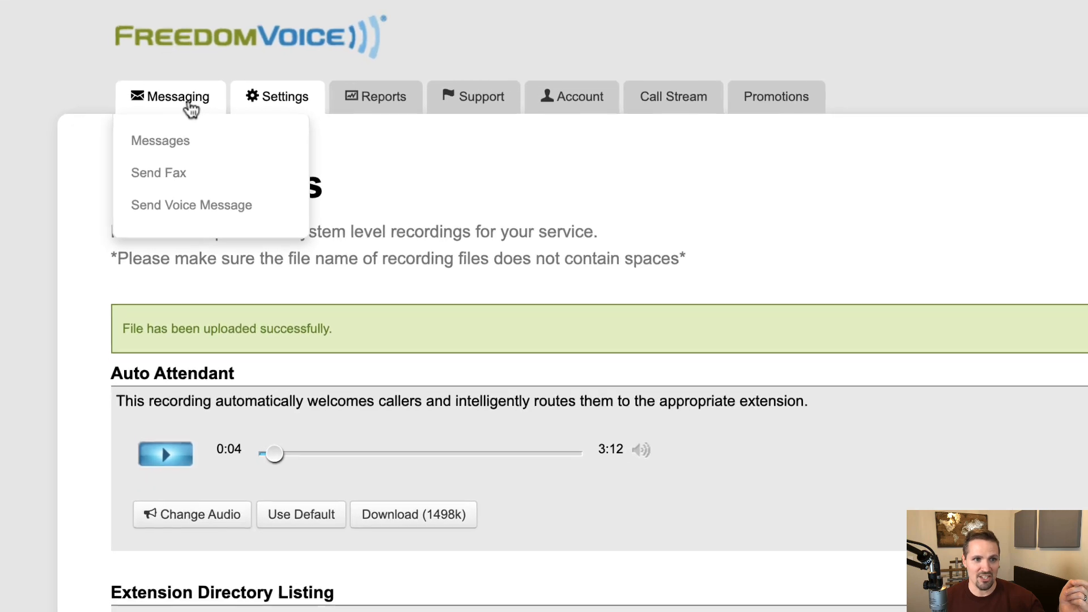
{"action": "left_click", "coordinate": [180, 181]}
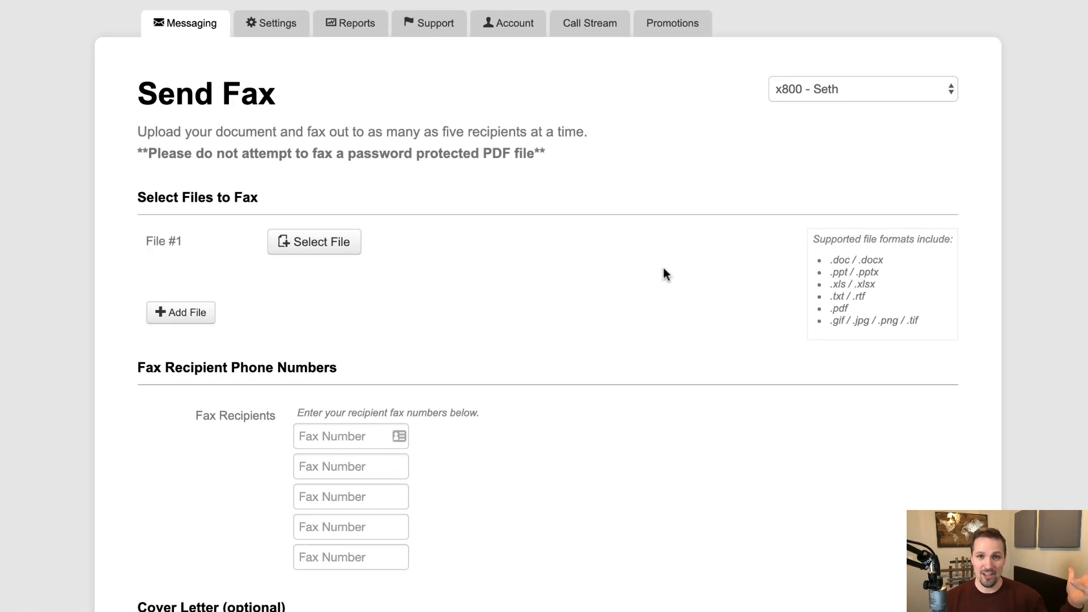
Step: Cancel the file picker without attaching anything, then enable Include Cover Letter and review its fields
{"action": "left_click", "coordinate": [342, 243]}
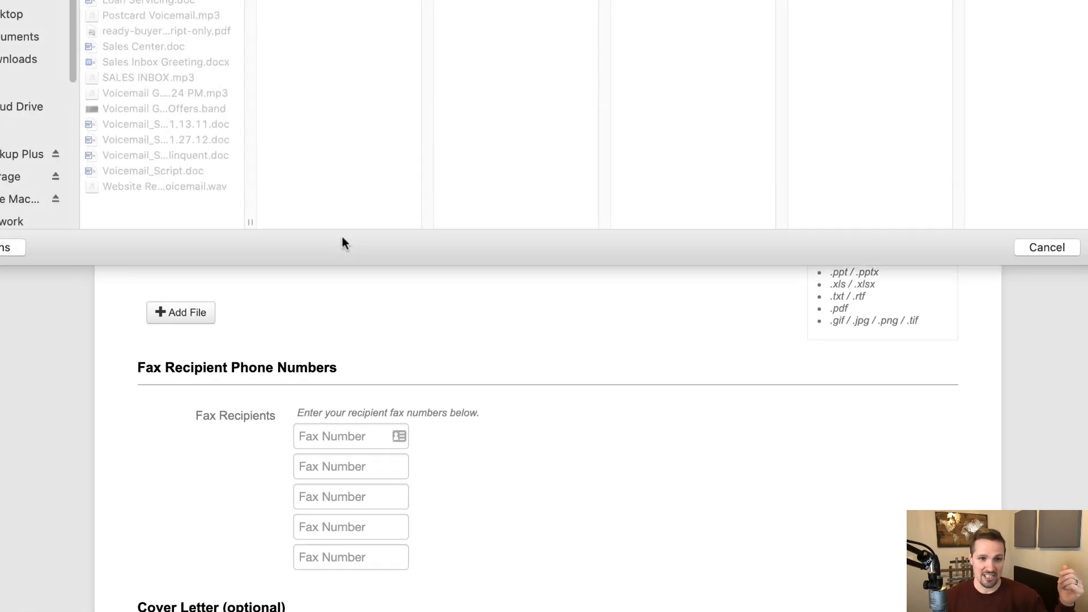
{"action": "left_click", "coordinate": [1063, 247]}
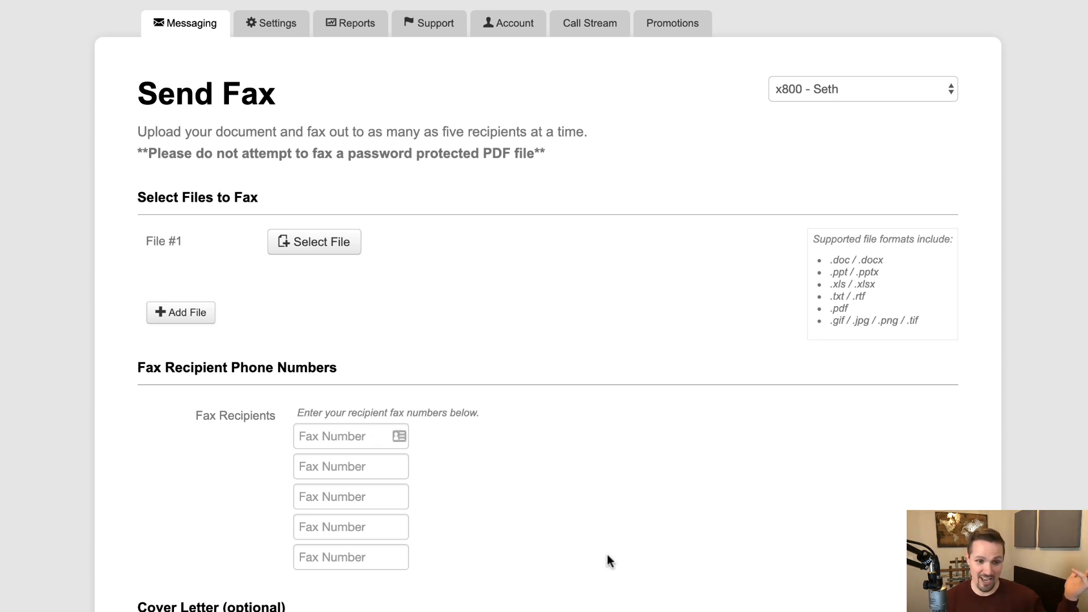
{"action": "left_click", "coordinate": [278, 503]}
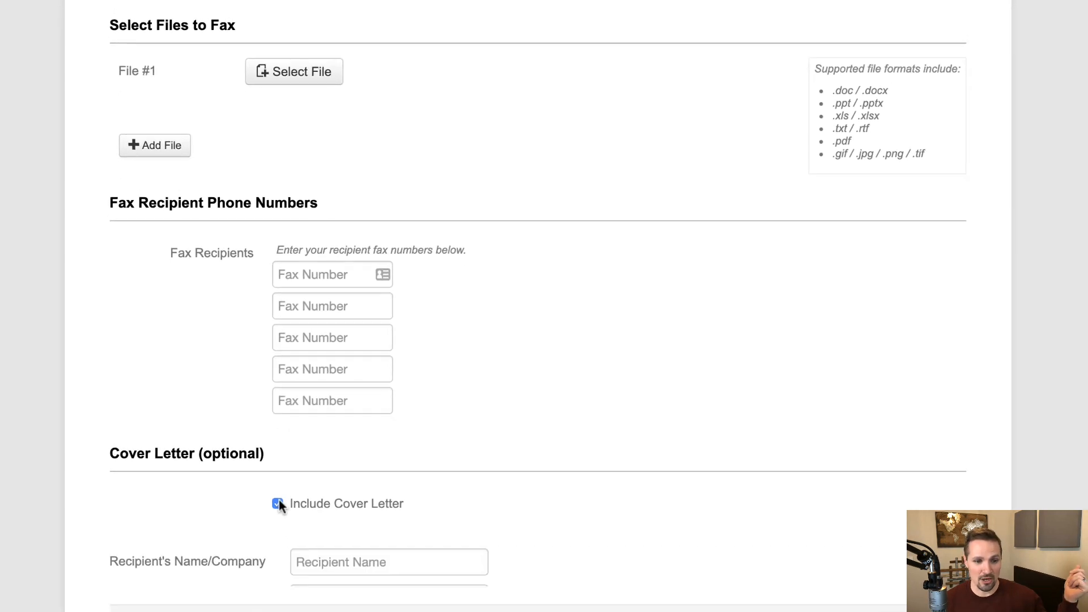
{"action": "scroll", "coordinate": [405, 442], "scroll_direction": "down", "scroll_amount": 6}
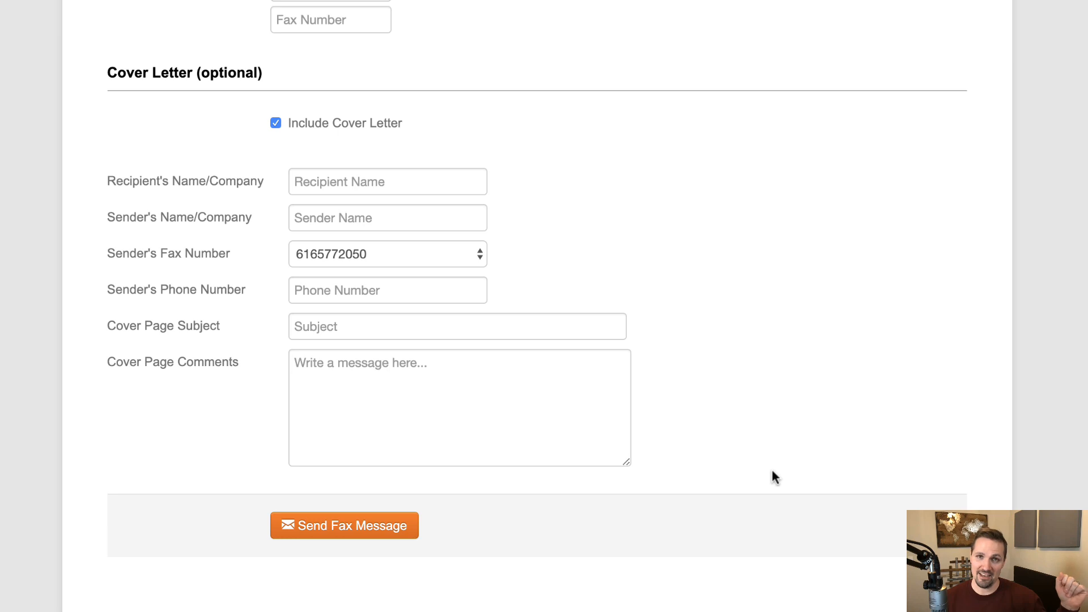
{"action": "scroll", "coordinate": [771, 471], "scroll_direction": "up", "scroll_amount": 6}
{"action": "scroll", "coordinate": [768, 315], "scroll_direction": "up", "scroll_amount": 3}
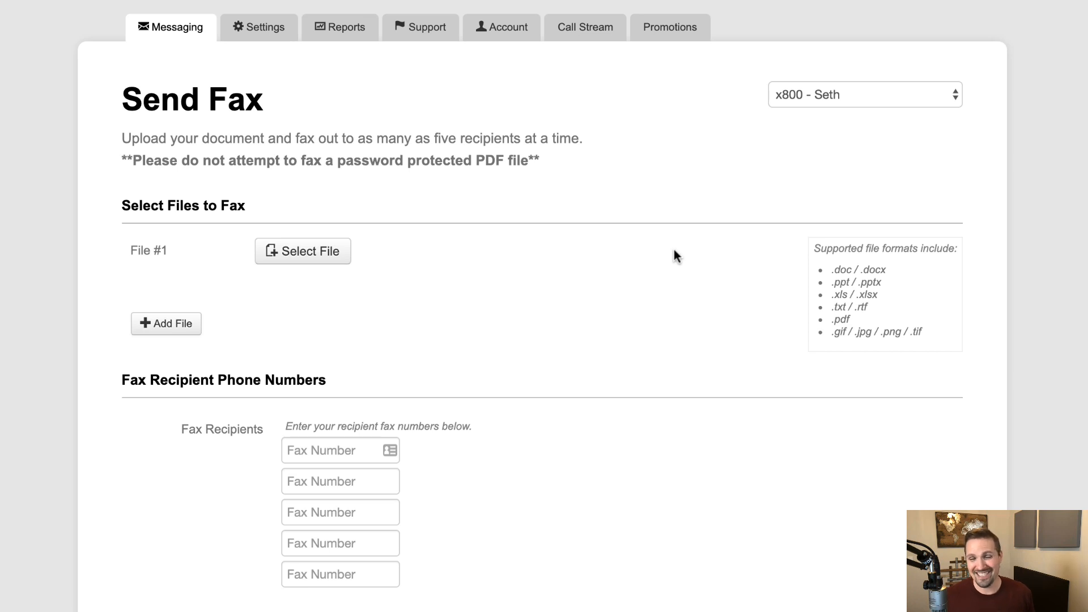
Step: Renumber extension 800 to 81 on the Extensions page and accept the logout warning
{"action": "left_click", "coordinate": [246, 19]}
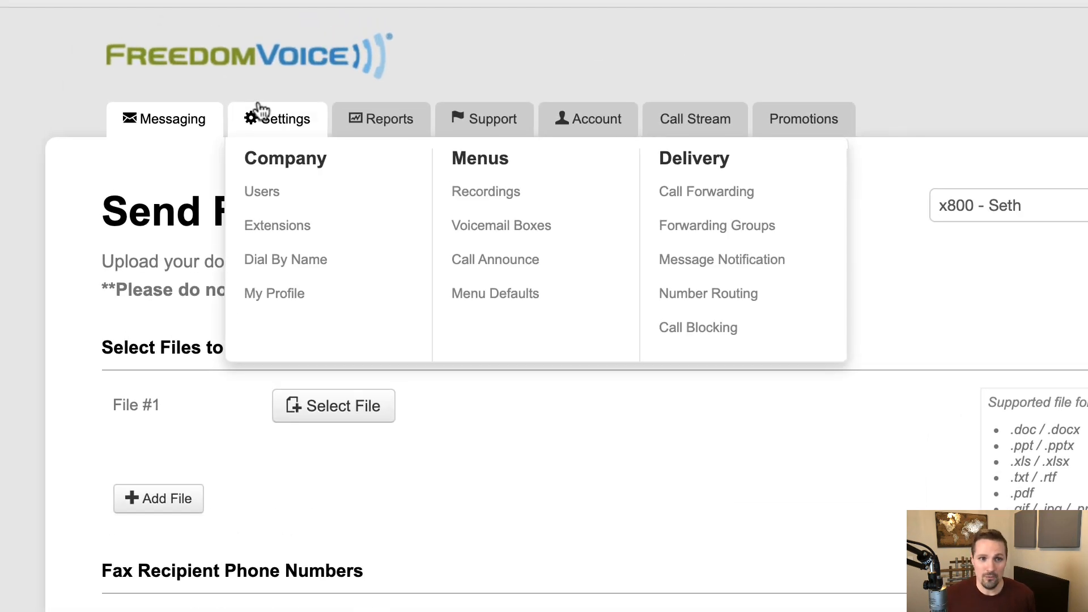
{"action": "left_click", "coordinate": [321, 217]}
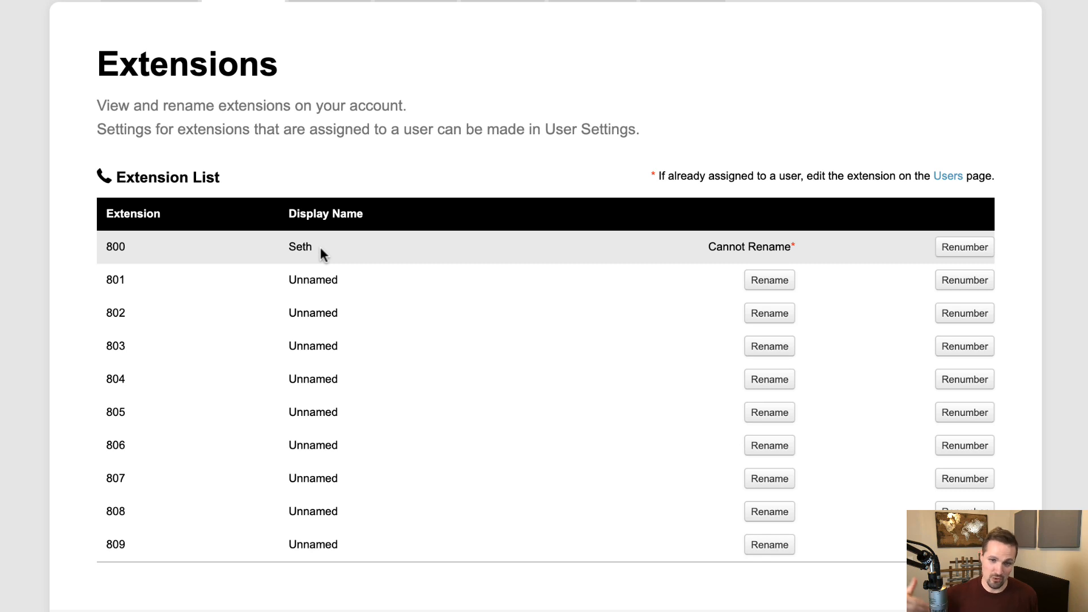
{"action": "left_click", "coordinate": [976, 249]}
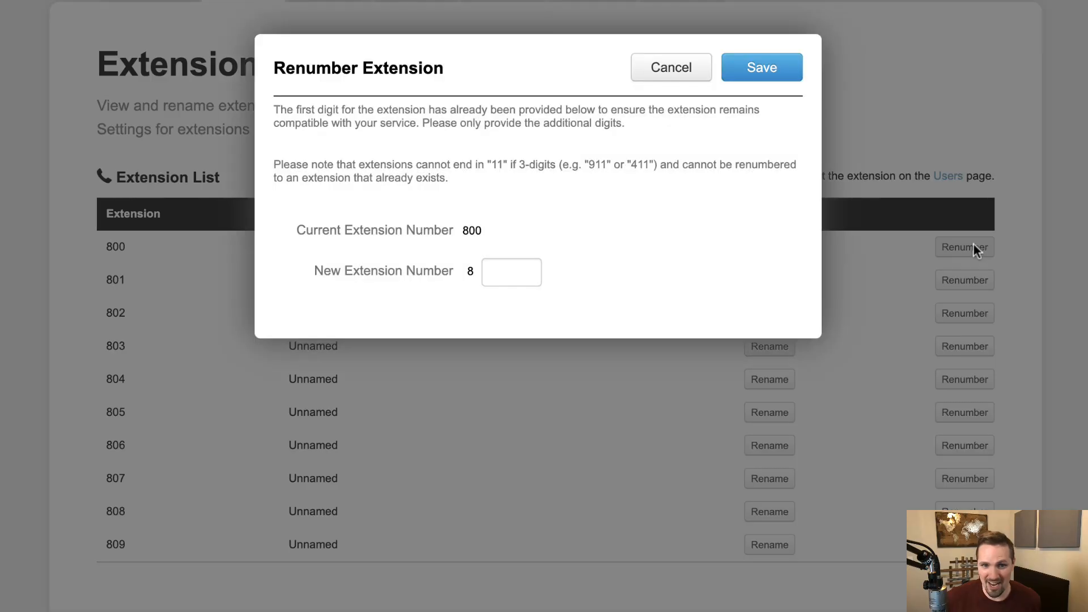
{"action": "left_click", "coordinate": [528, 266]}
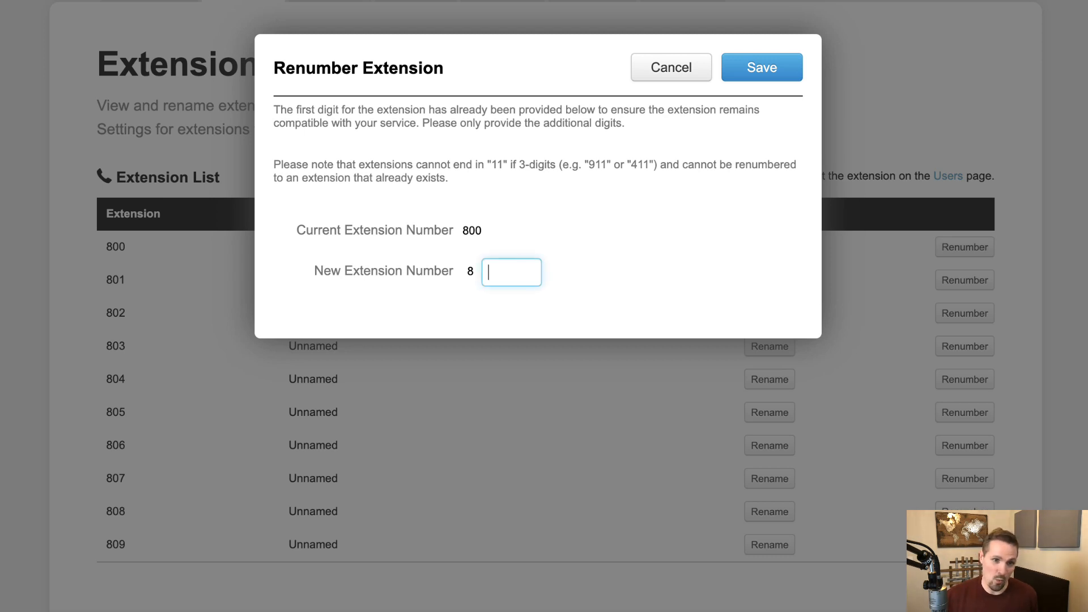
{"action": "type", "text": "1"}
{"action": "left_click", "coordinate": [765, 67]}
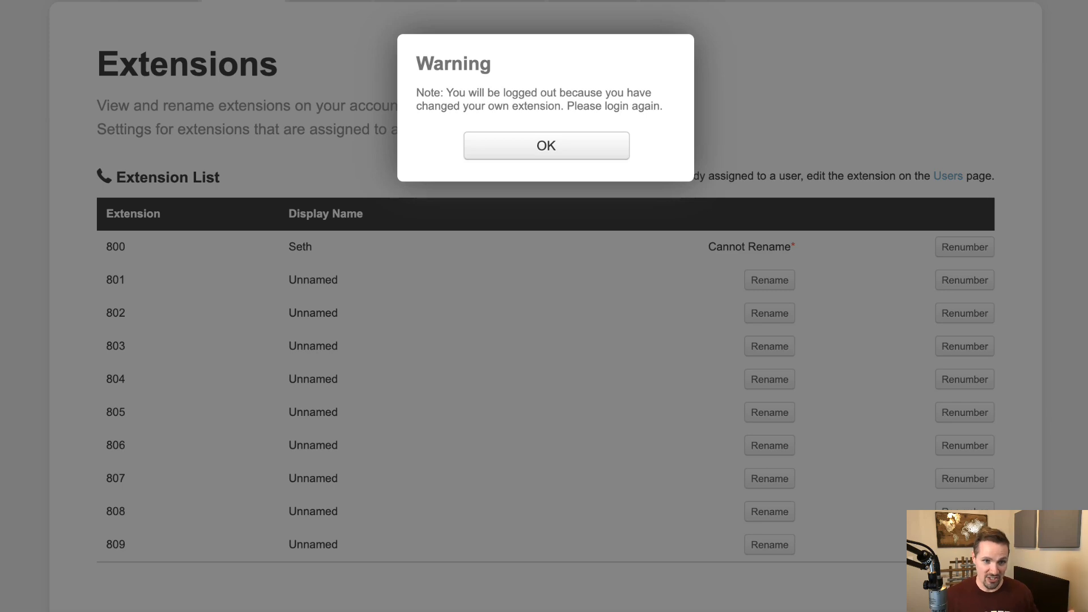
{"action": "left_click", "coordinate": [570, 137]}
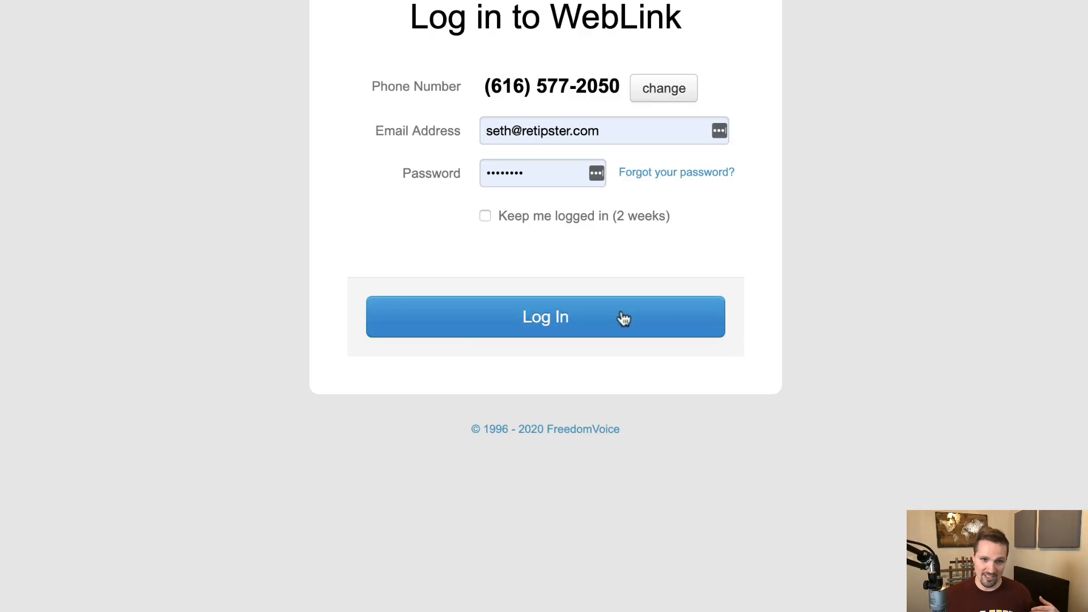
Step: Log back in, then start and cancel a rename of extension 801, leaving it Unnamed
{"action": "left_click", "coordinate": [624, 319]}
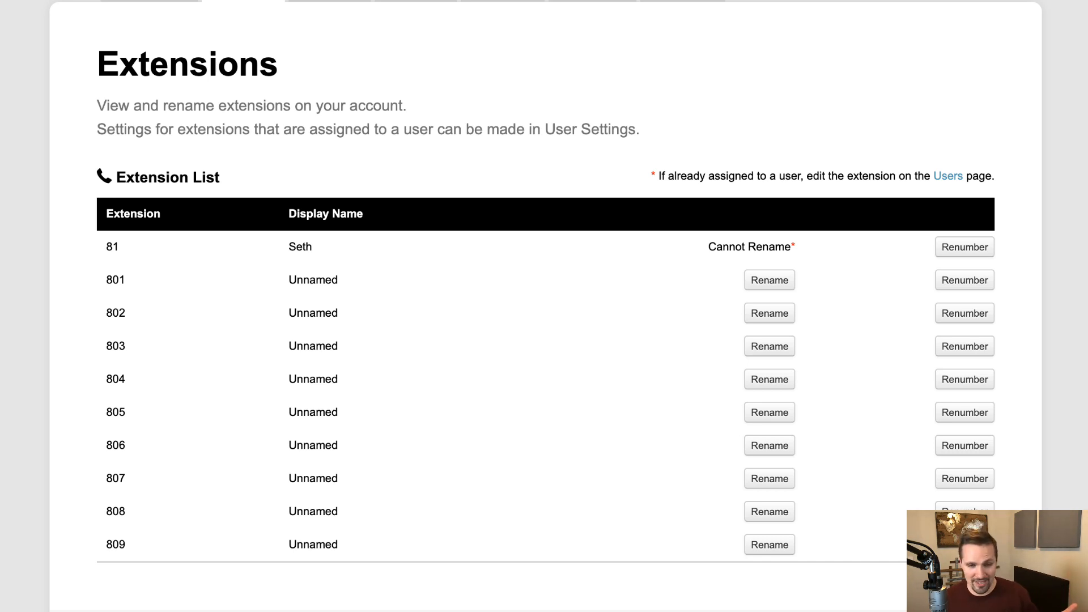
{"action": "left_click", "coordinate": [784, 280]}
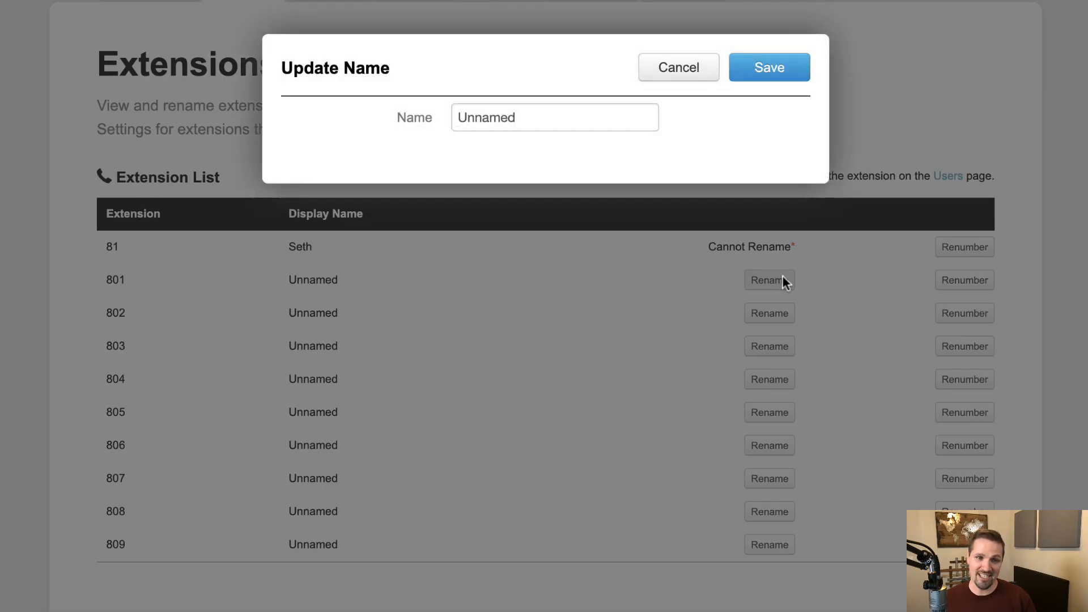
{"action": "left_click", "coordinate": [579, 117]}
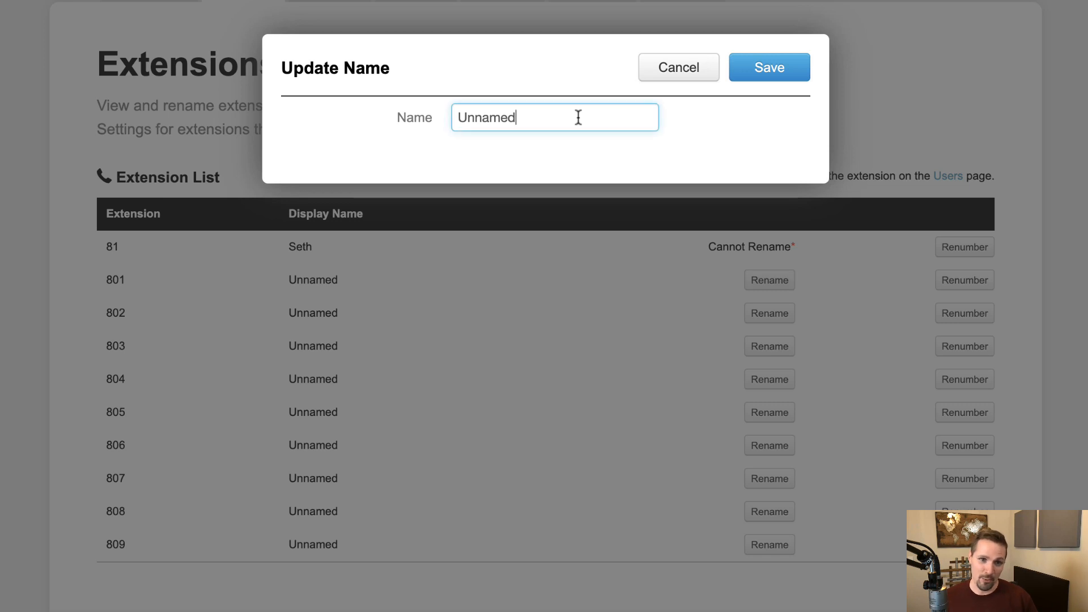
{"action": "left_click", "coordinate": [706, 78]}
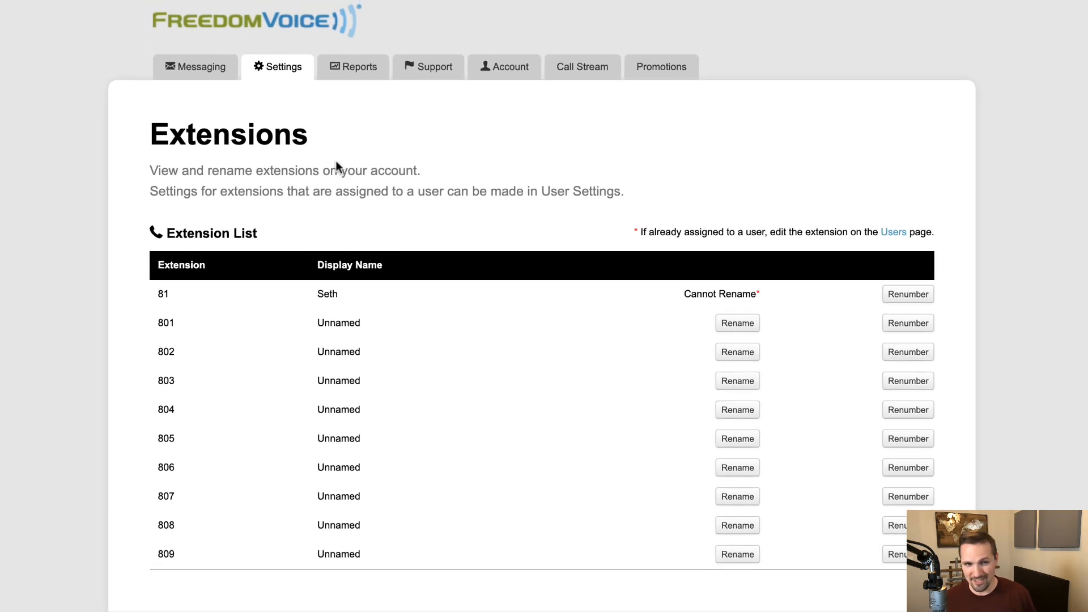
{"action": "mouse_move", "coordinate": [288, 80]}
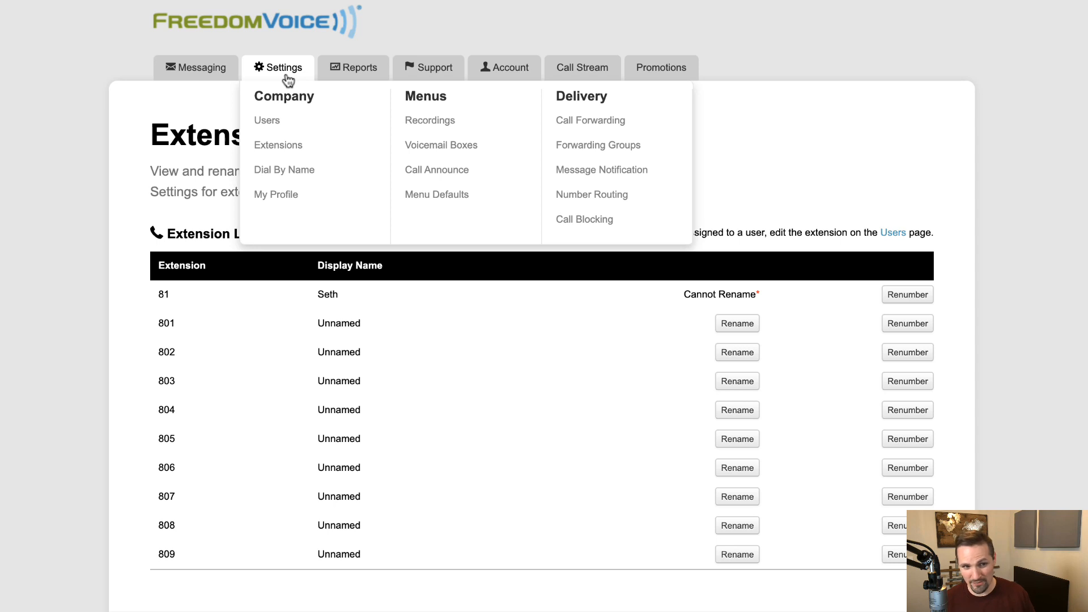
Step: Play extension x81's voicemail greeting and toggle caller voicemail off and back on
{"action": "left_click", "coordinate": [457, 157]}
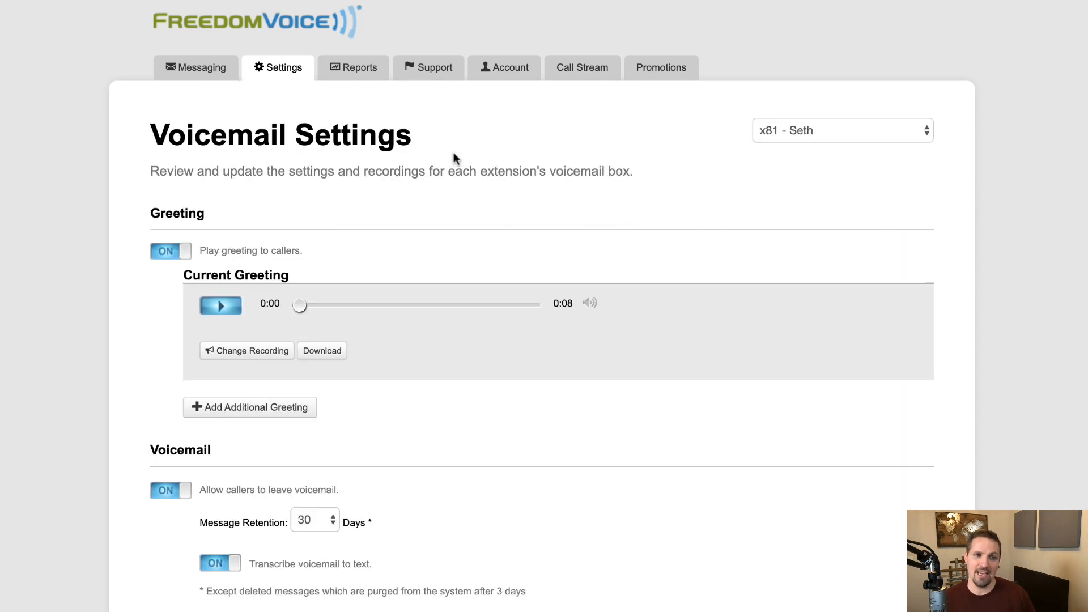
{"action": "left_click", "coordinate": [221, 307]}
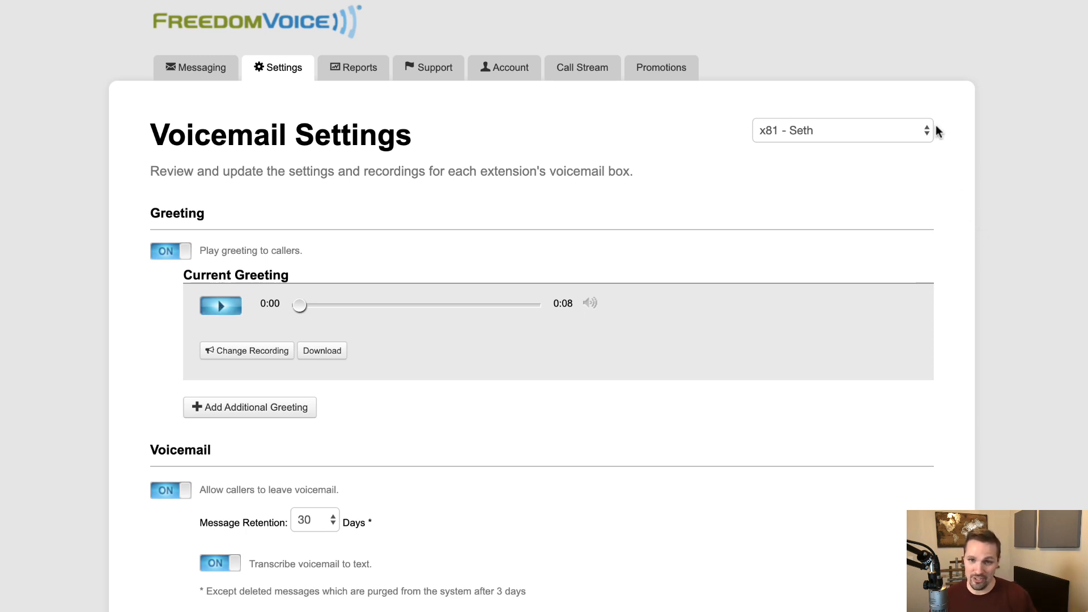
{"action": "left_click", "coordinate": [920, 132]}
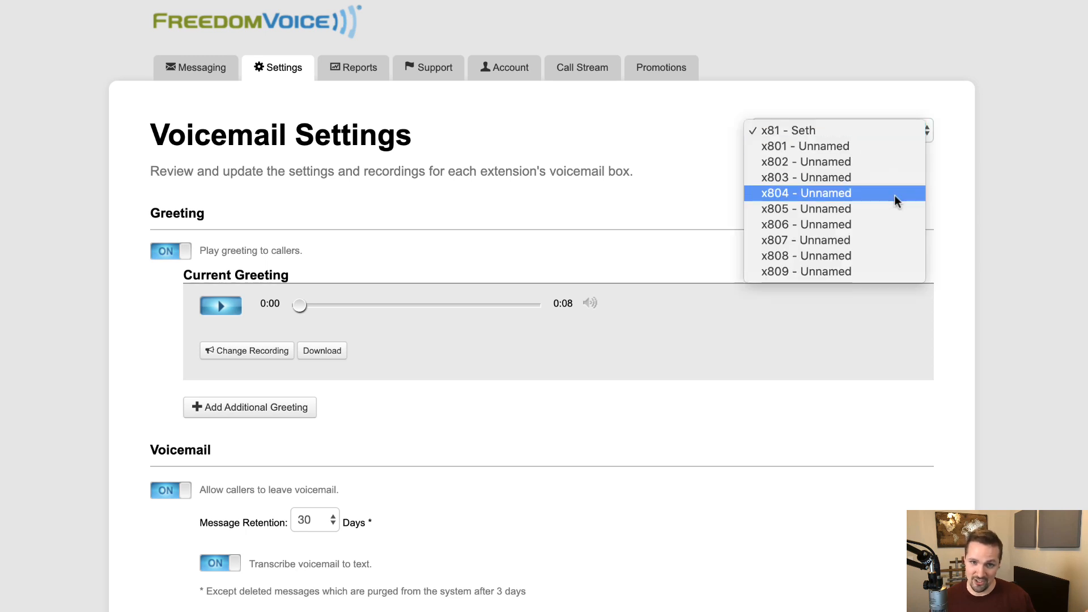
{"action": "left_click", "coordinate": [952, 210]}
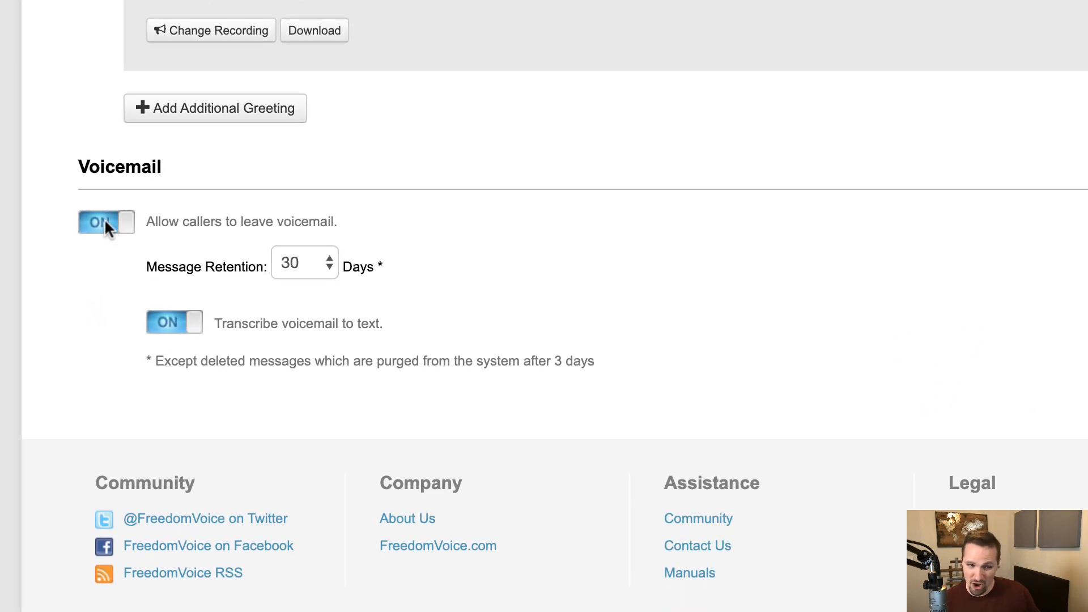
{"action": "left_click", "coordinate": [148, 403]}
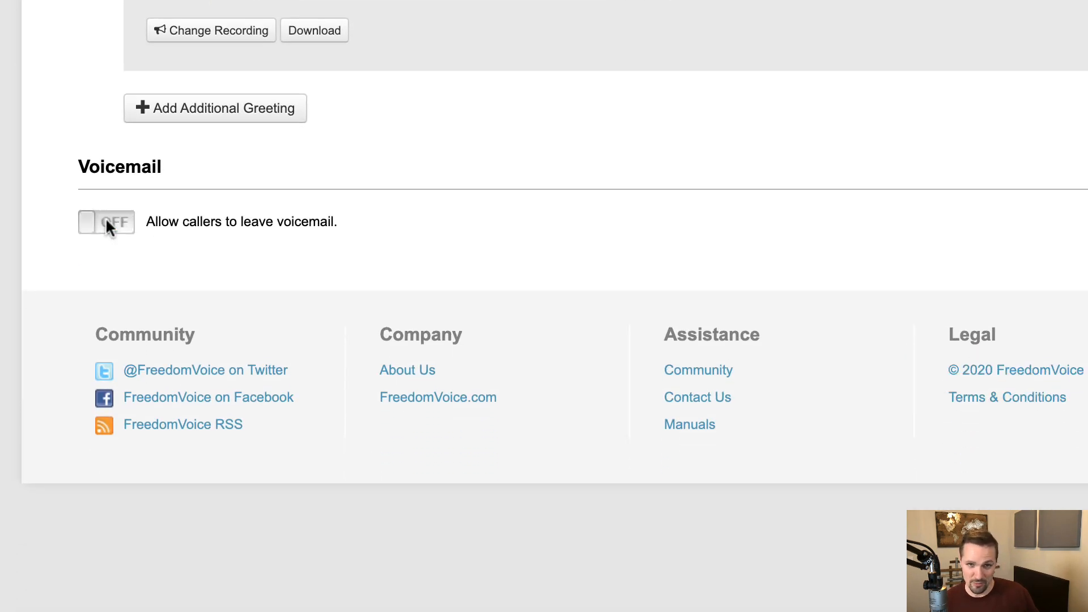
{"action": "left_click", "coordinate": [107, 223]}
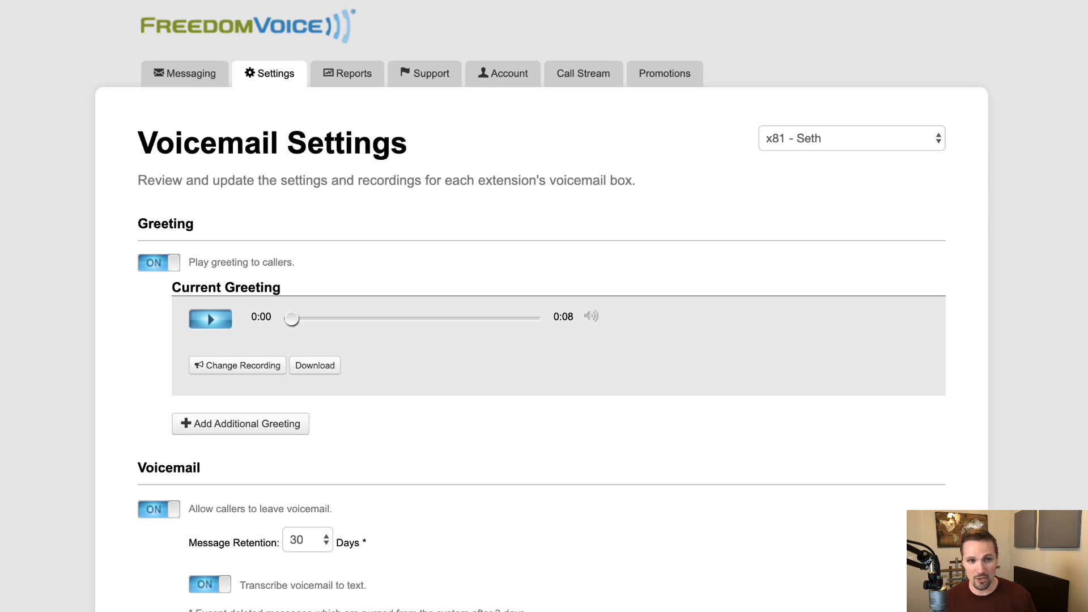
Step: Open Delivery > Call Forwarding and keep extension x81 selected
{"action": "left_click", "coordinate": [270, 75]}
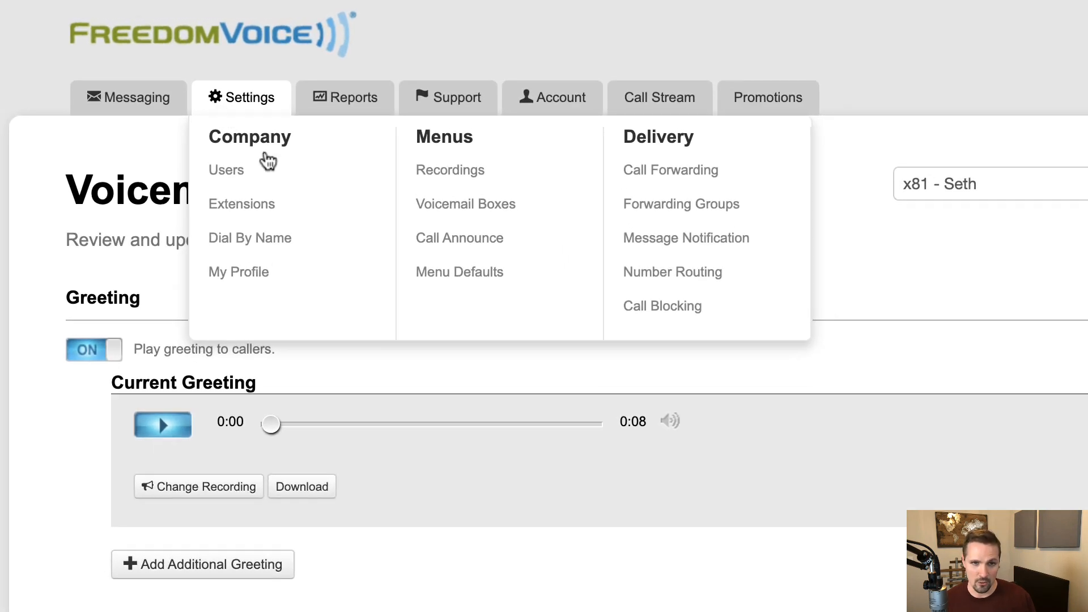
{"action": "left_click", "coordinate": [692, 174]}
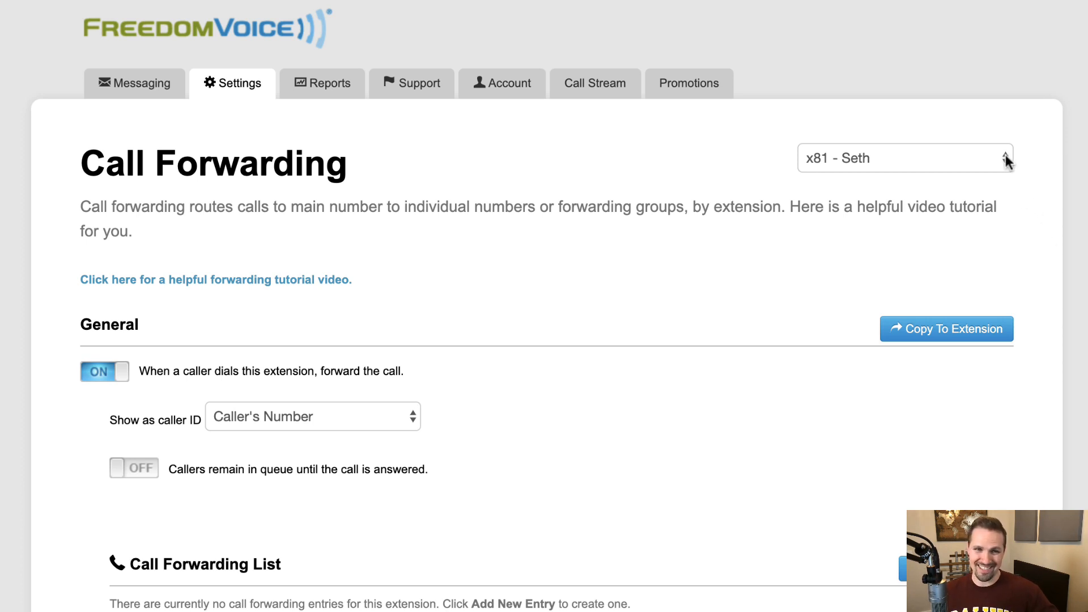
{"action": "left_click", "coordinate": [1006, 159]}
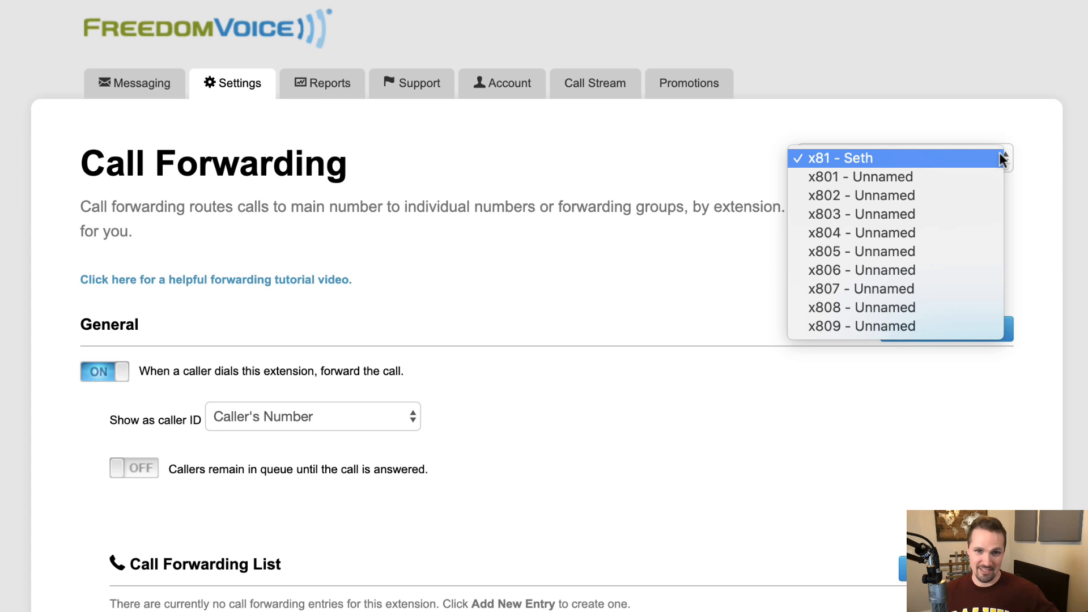
{"action": "left_click", "coordinate": [1001, 159]}
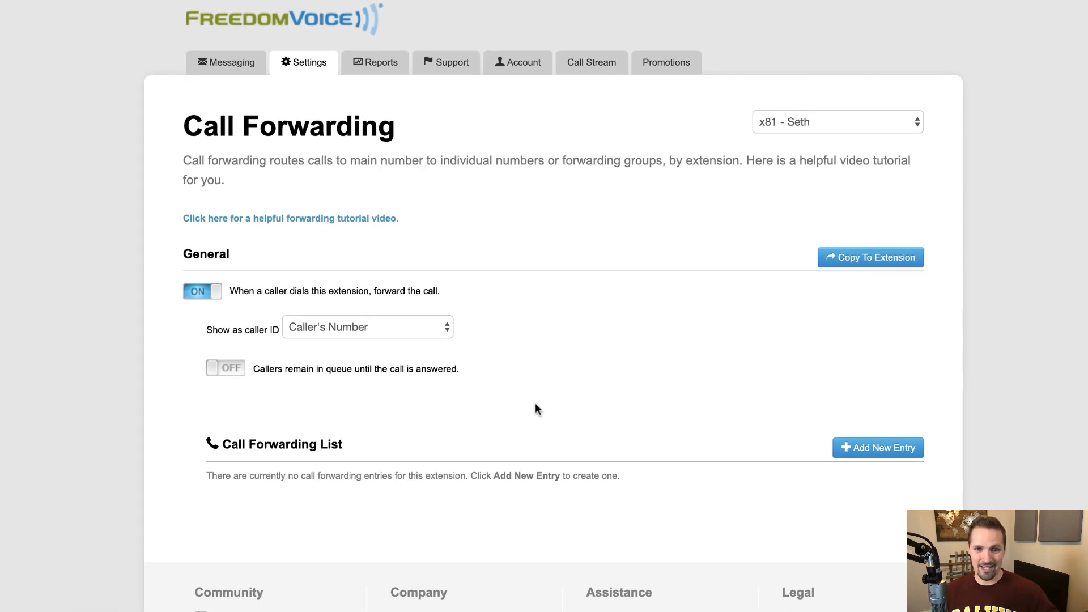
Step: Add a Number-type forwarding entry with the pasted cell number, a cell-phone description, US/Eastern time zone
{"action": "left_click", "coordinate": [878, 448]}
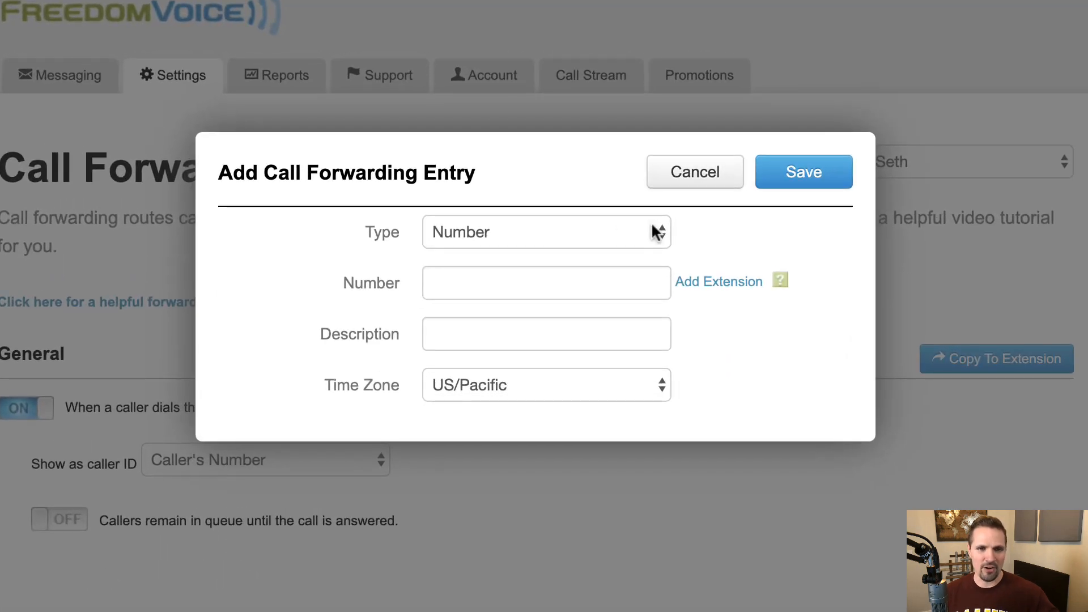
{"action": "left_click", "coordinate": [658, 233]}
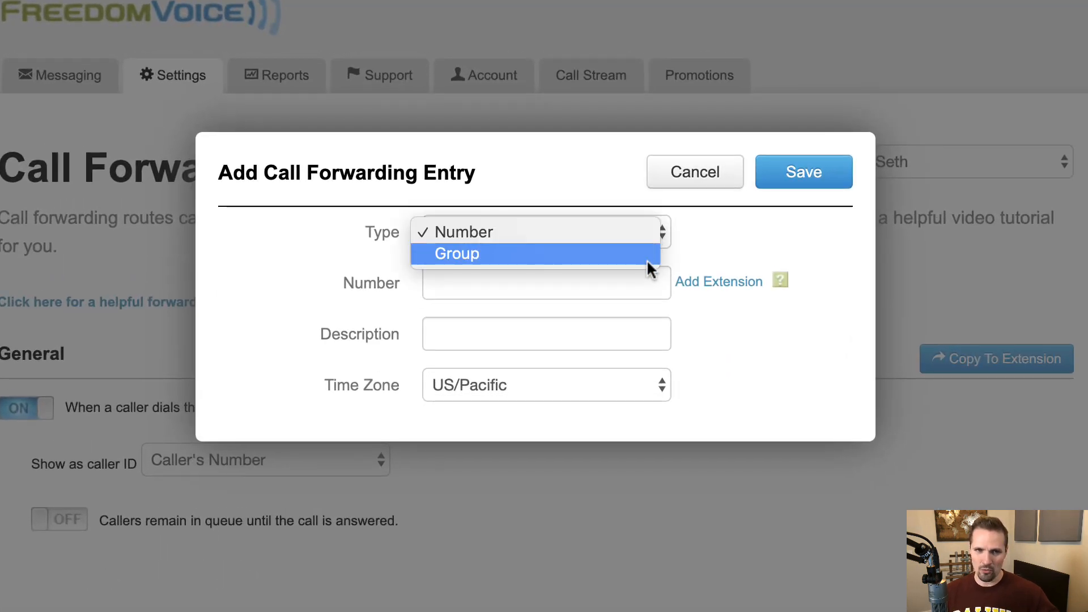
{"action": "left_click", "coordinate": [646, 240]}
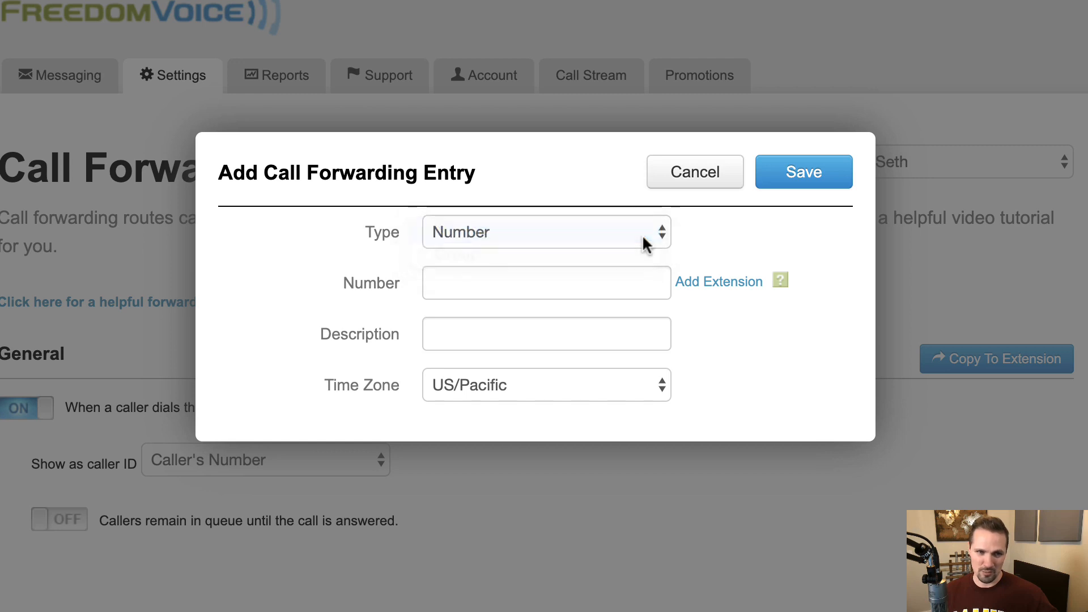
{"action": "left_click", "coordinate": [626, 285]}
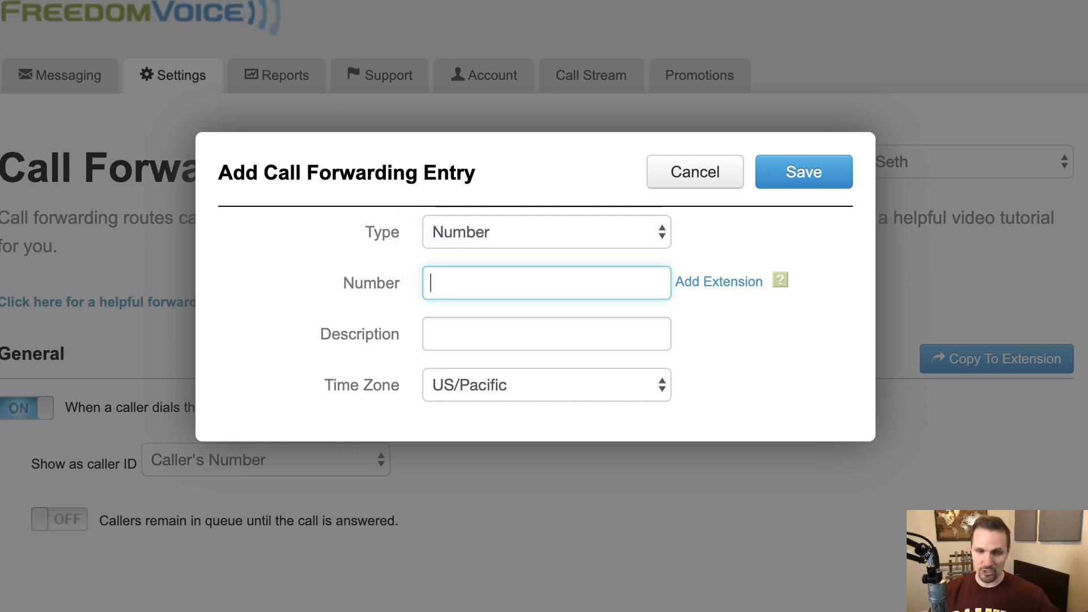
{"action": "key", "text": "super+v"}
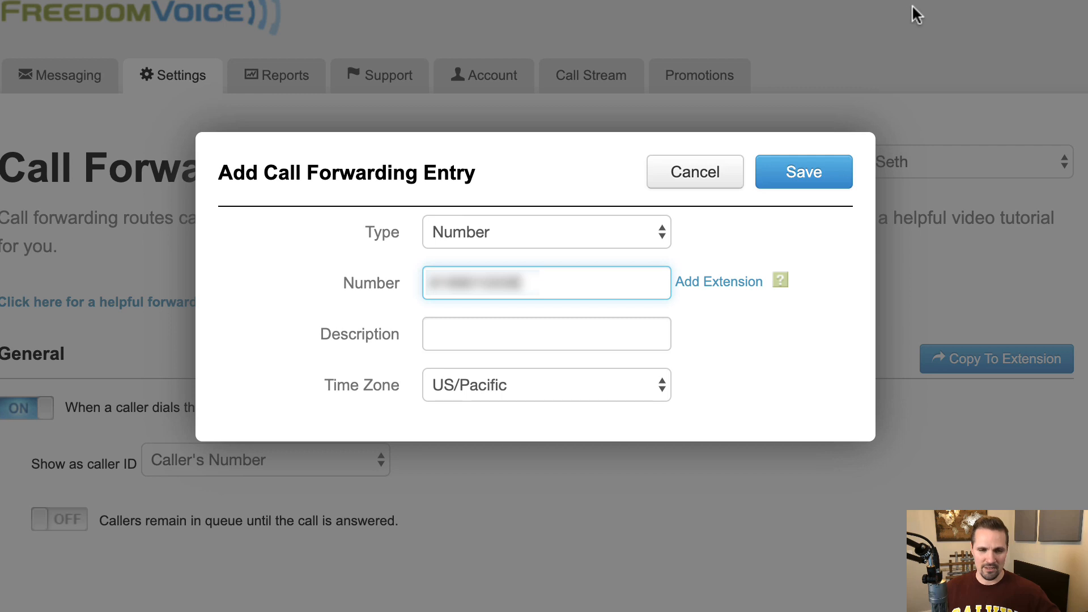
{"action": "left_click", "coordinate": [655, 332]}
{"action": "type", "text": "Seth's Cell"}
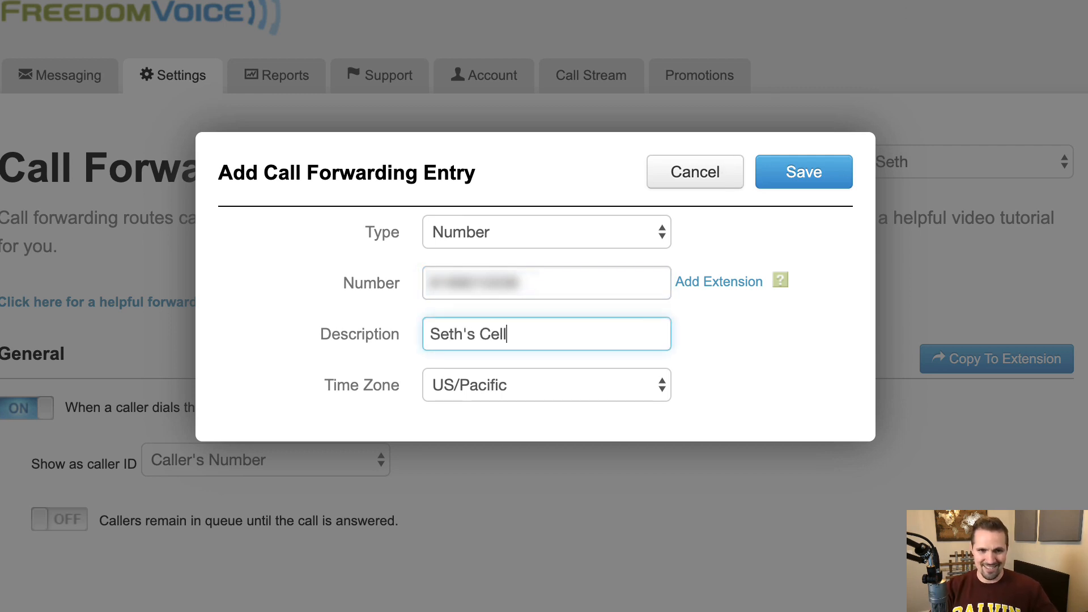
{"action": "left_click", "coordinate": [635, 382]}
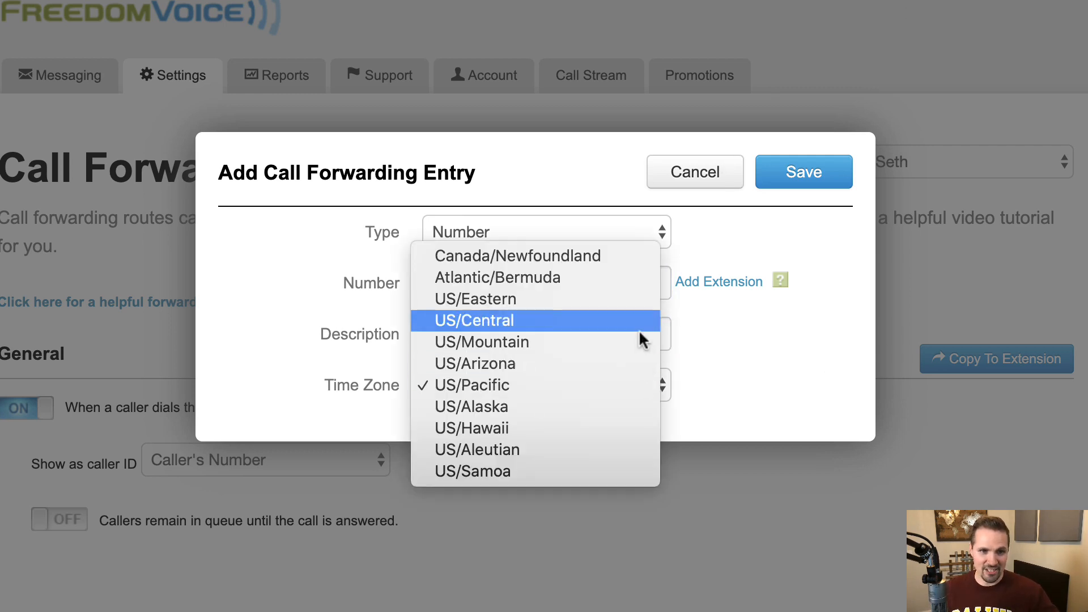
{"action": "left_click", "coordinate": [644, 306]}
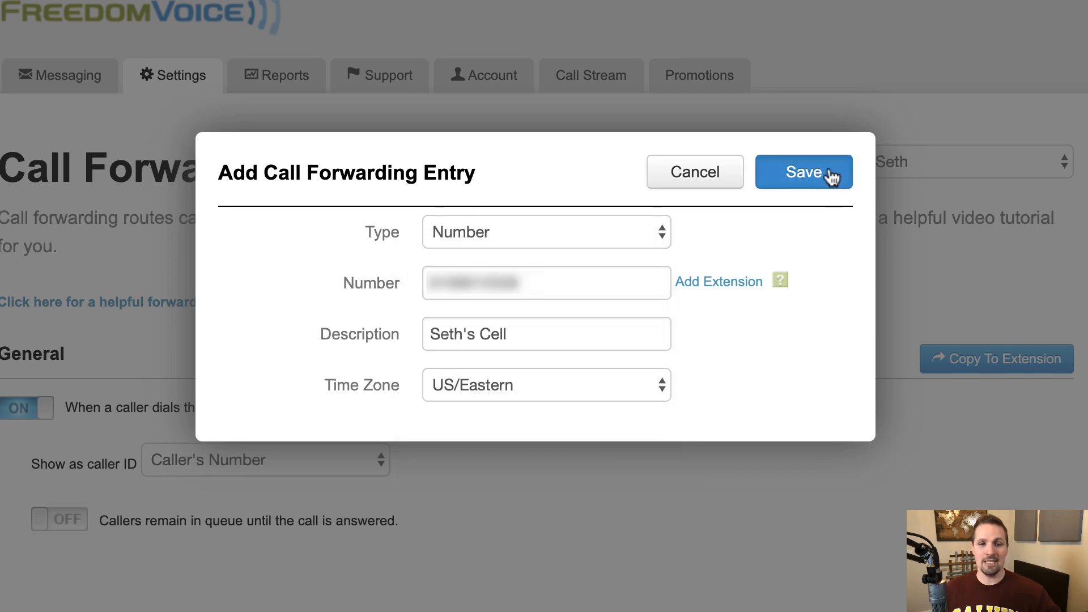
{"action": "left_click", "coordinate": [831, 175]}
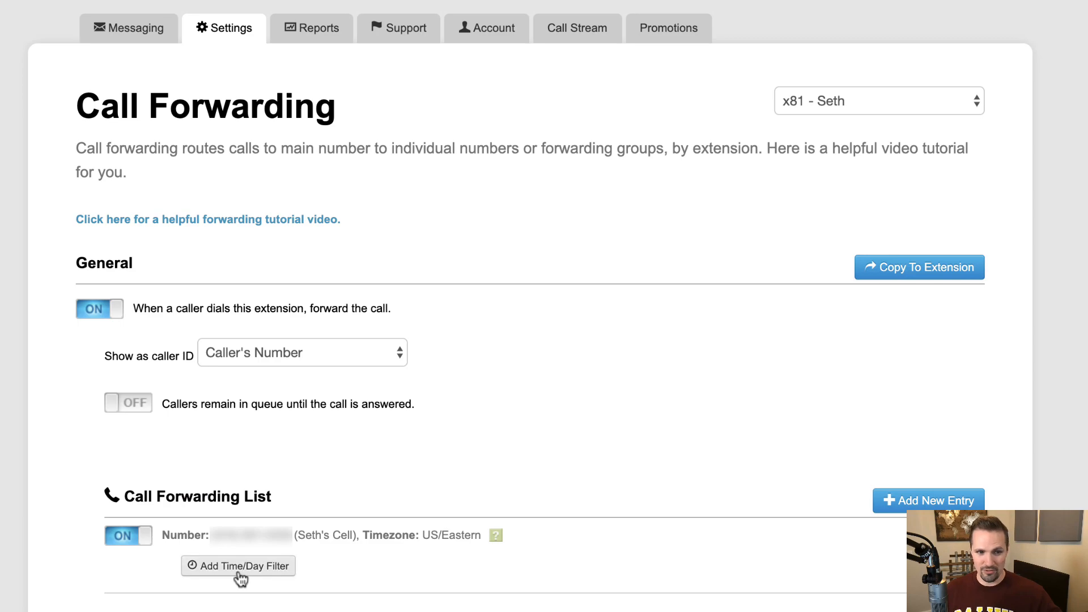
Step: Add a schedule to the entry with 4 rings, excluding Saturday and Sunday
{"action": "left_click", "coordinate": [239, 574]}
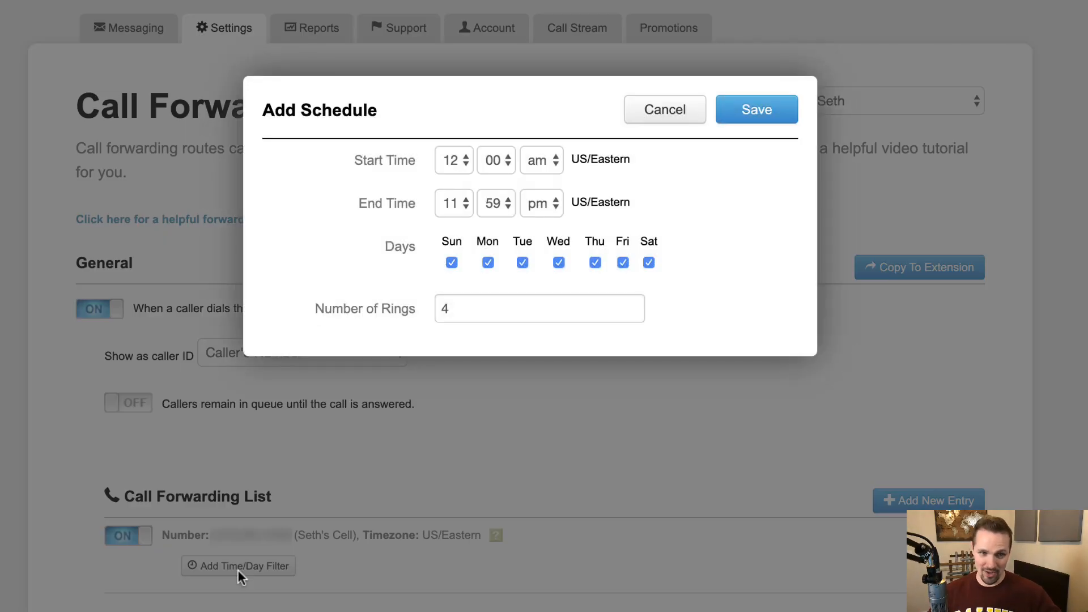
{"action": "double_click", "coordinate": [503, 313]}
{"action": "type", "text": "10"}
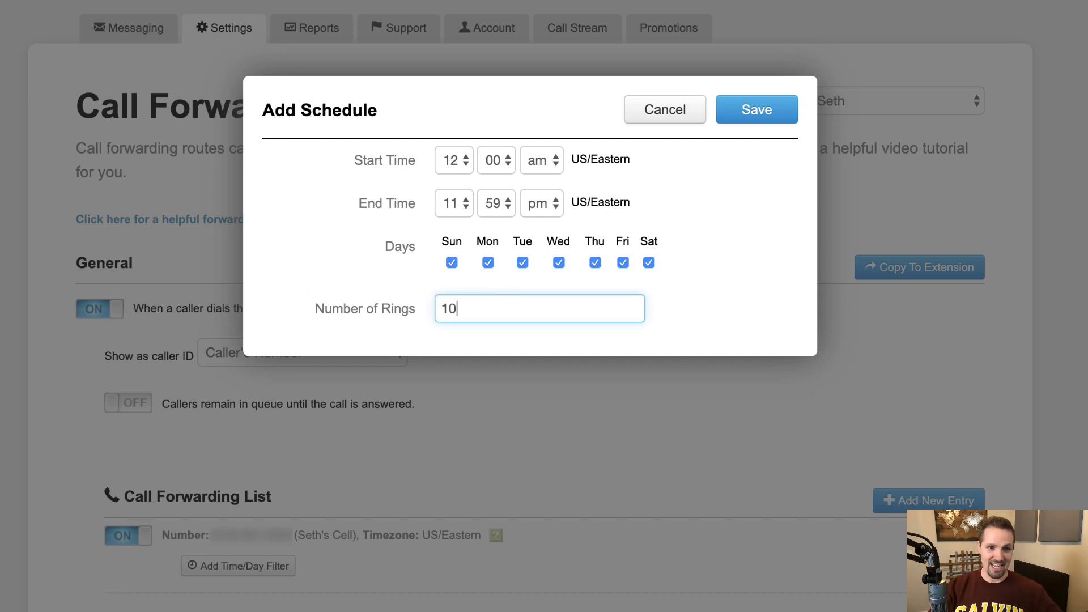
{"action": "left_click_drag", "start_coordinate": [479, 306], "coordinate": [344, 292]}
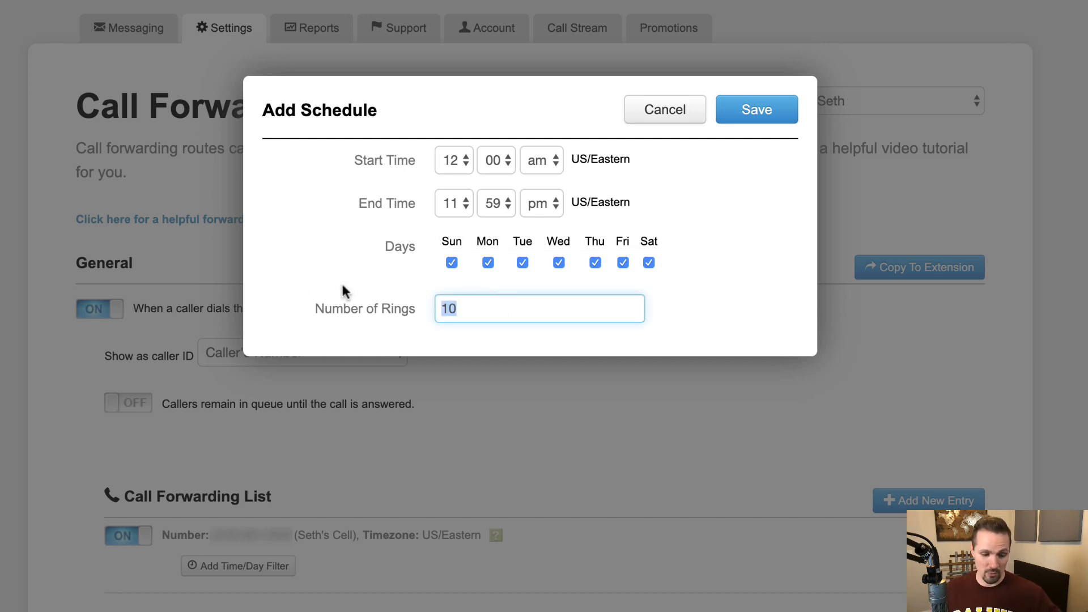
{"action": "type", "text": "4"}
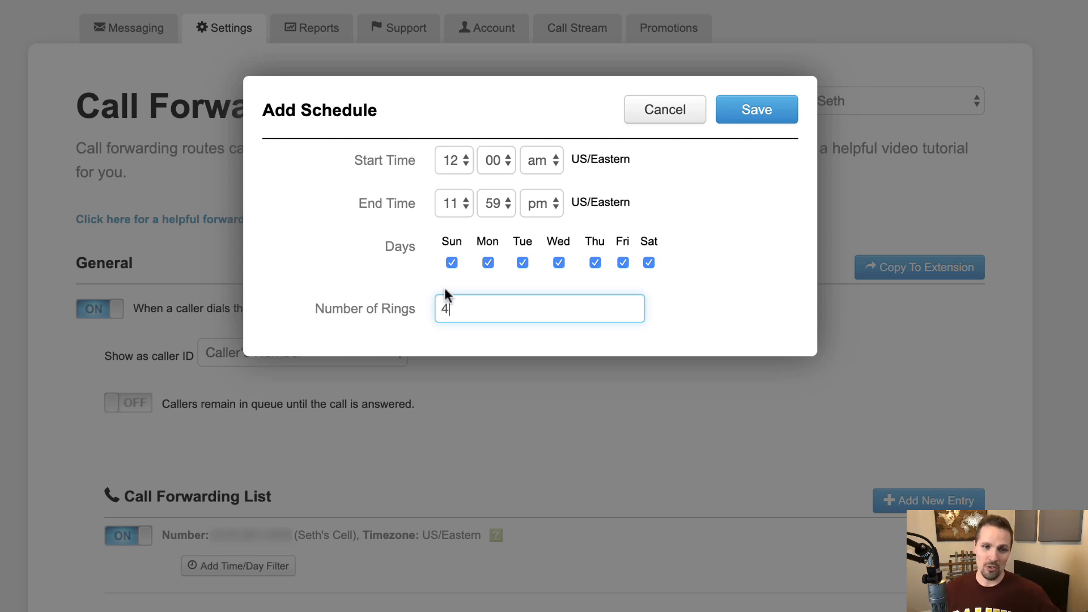
{"action": "left_click", "coordinate": [453, 262]}
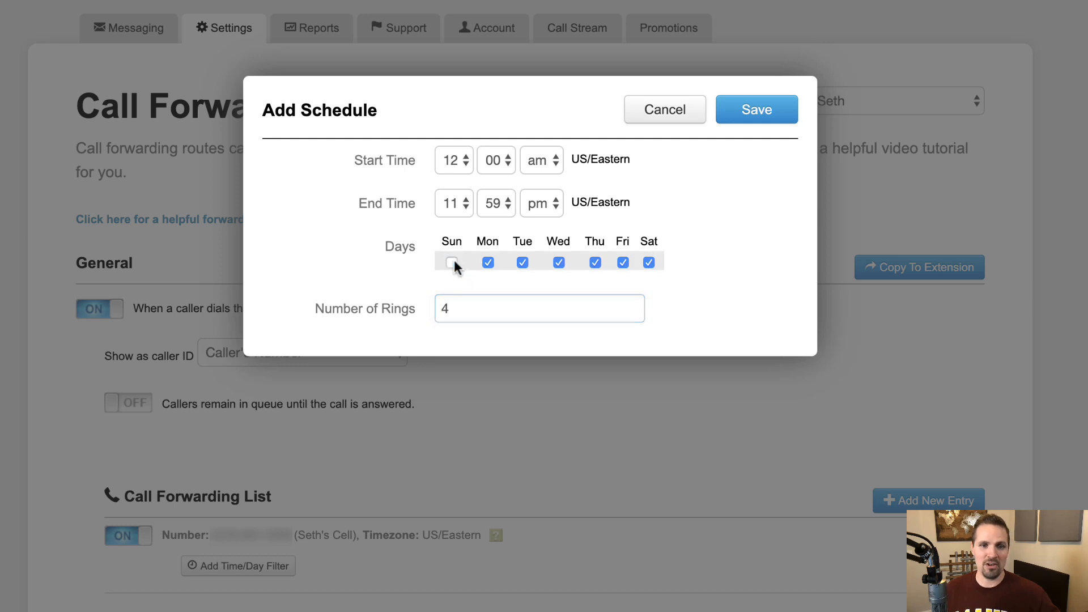
{"action": "left_click", "coordinate": [649, 262]}
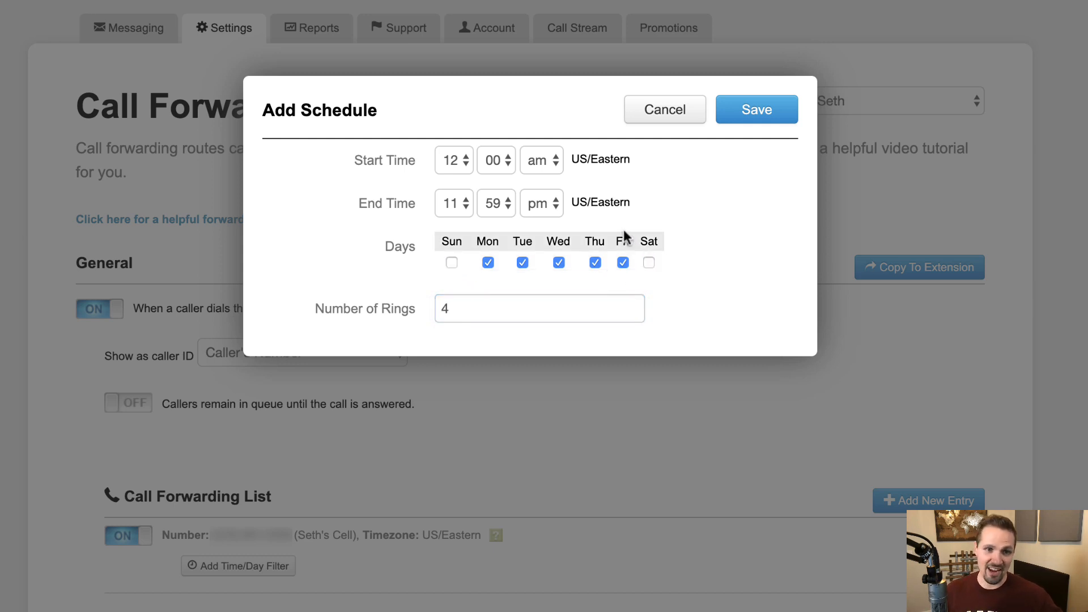
Step: Set the schedule hours to 08:00 am–05:00 pm and save it
{"action": "left_click", "coordinate": [466, 160]}
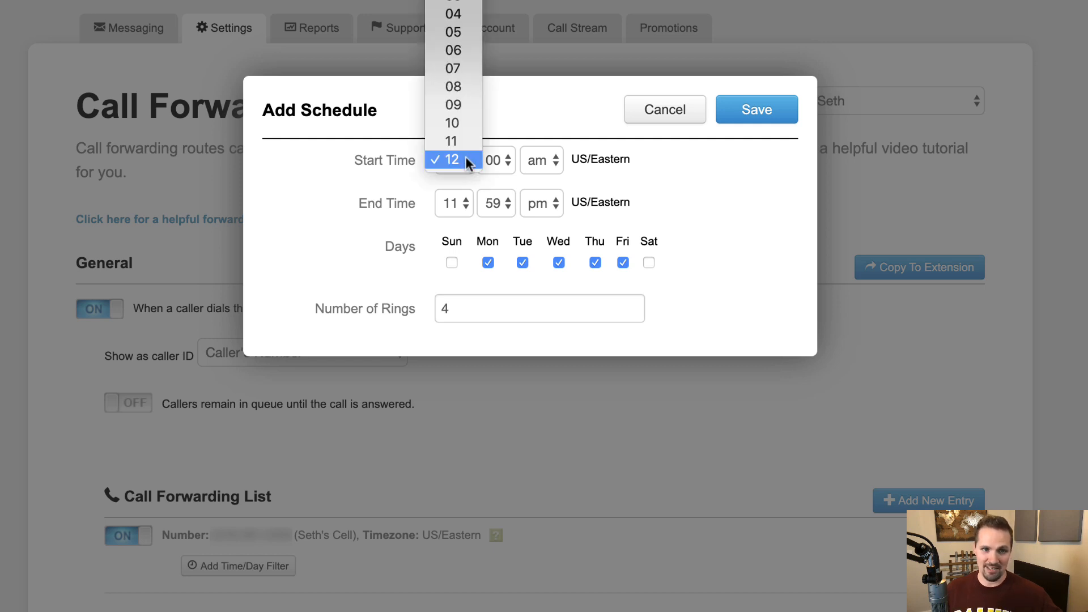
{"action": "left_click", "coordinate": [472, 92]}
{"action": "left_click", "coordinate": [460, 203]}
{"action": "left_click", "coordinate": [457, 94]}
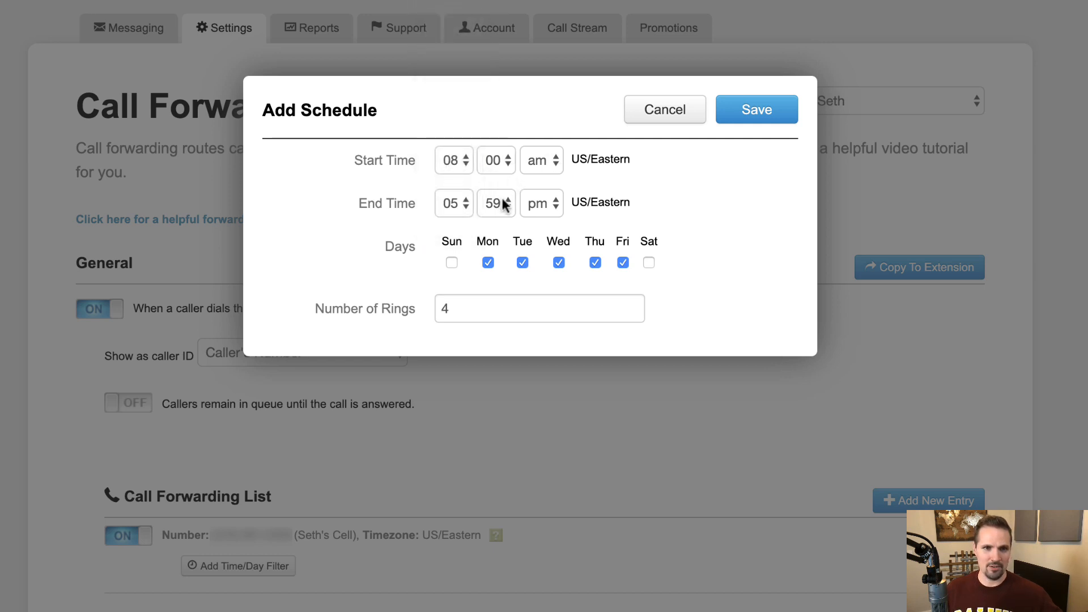
{"action": "left_click", "coordinate": [503, 201]}
{"action": "left_click", "coordinate": [500, 2]}
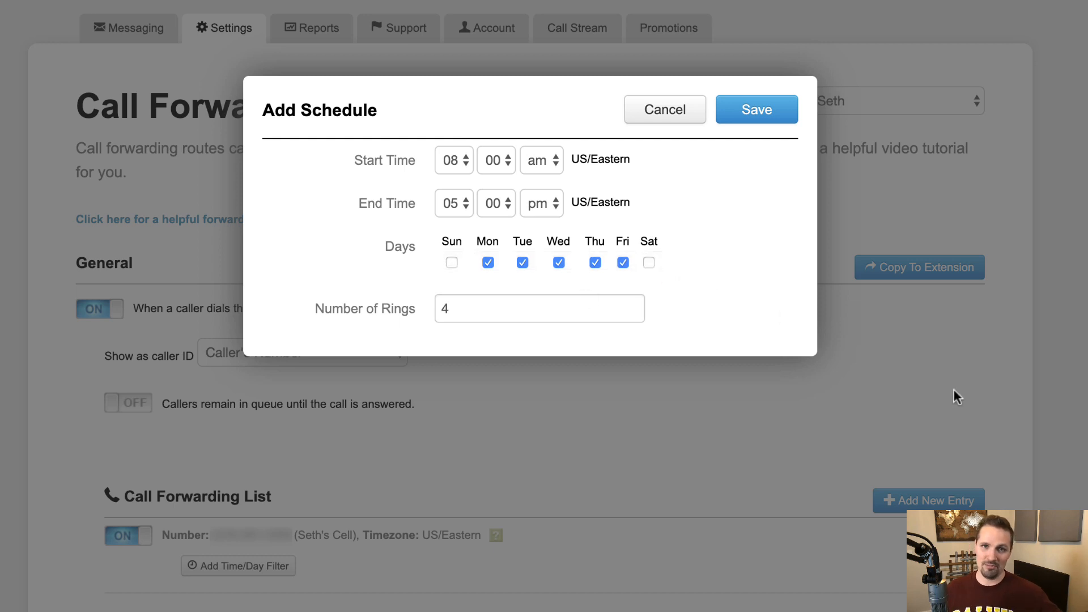
{"action": "left_click", "coordinate": [763, 111]}
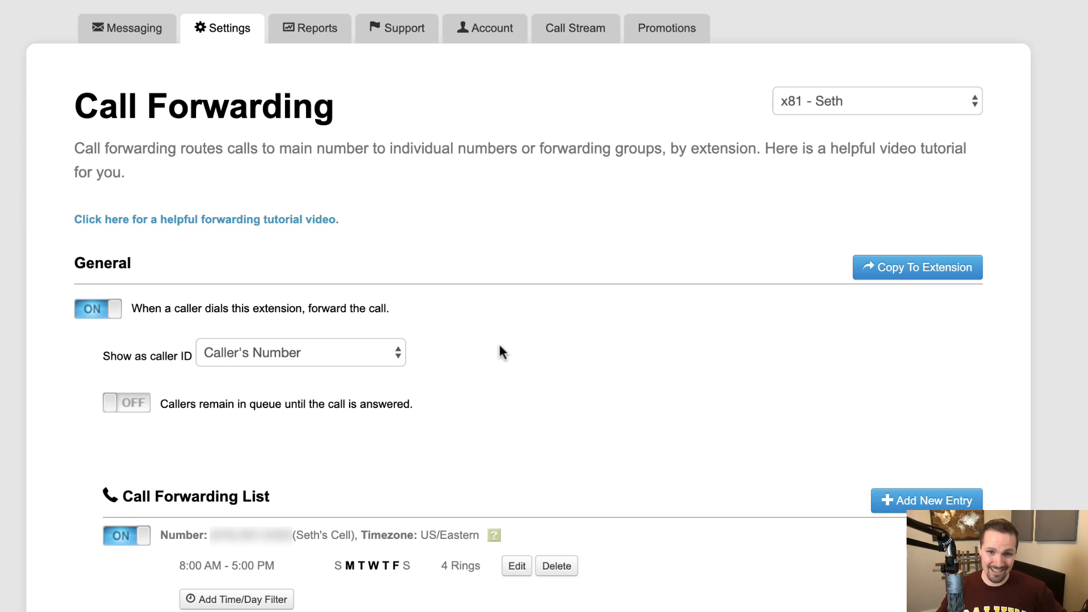
Step: Add a route for the account's dialed number, labelled with the user's name, forwarding to x81
{"action": "mouse_move", "coordinate": [225, 31]}
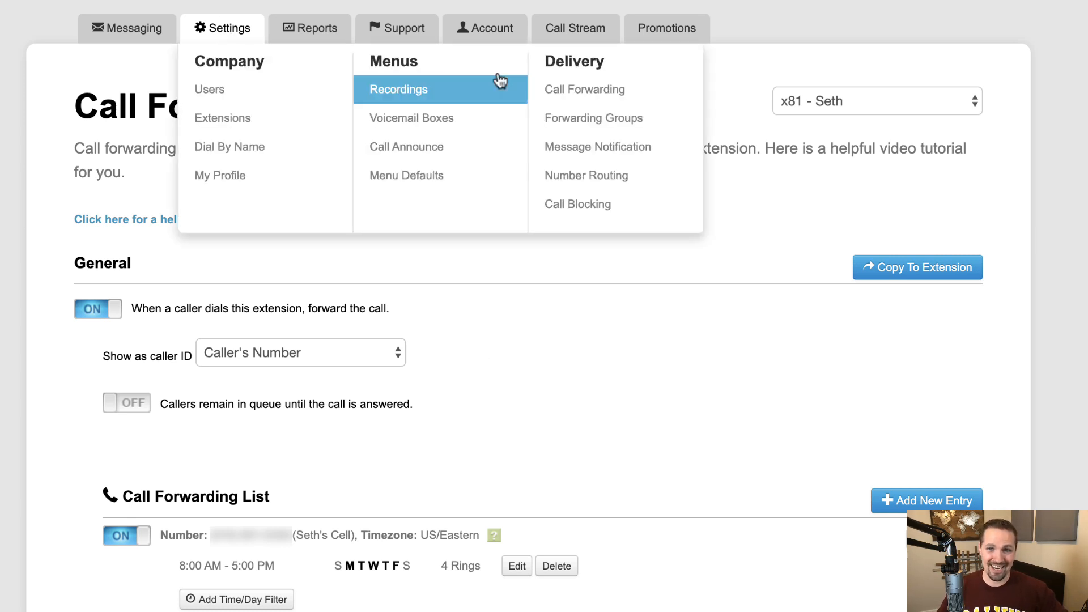
{"action": "left_click", "coordinate": [595, 177]}
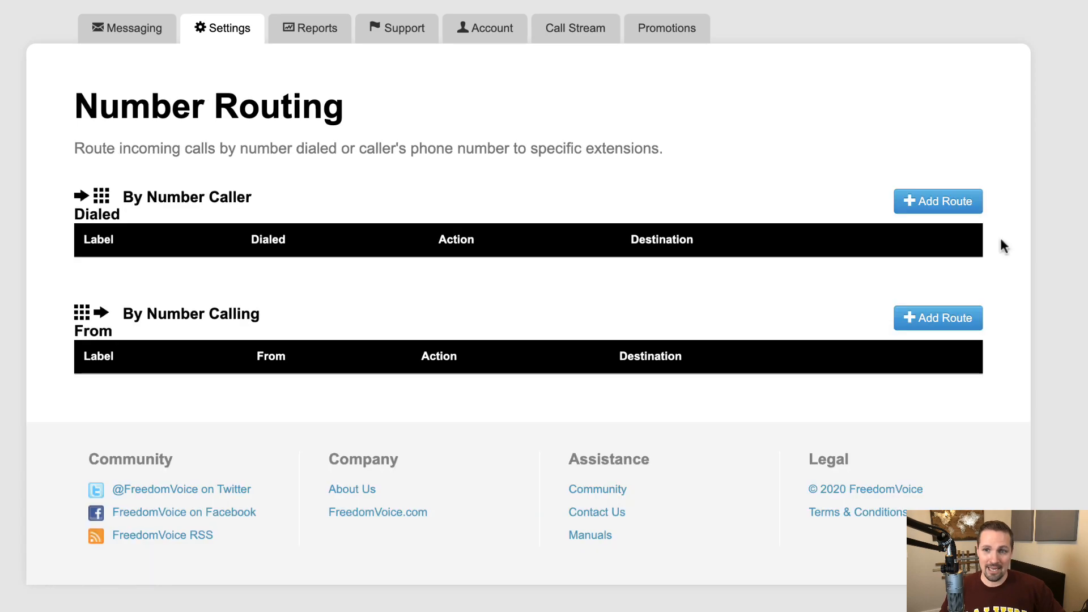
{"action": "left_click", "coordinate": [962, 202]}
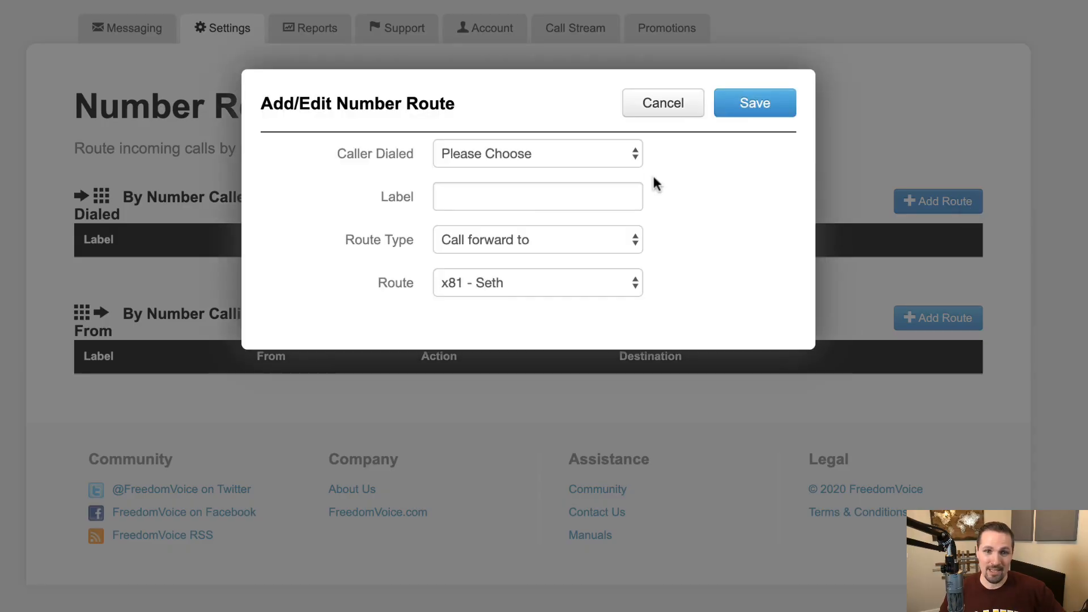
{"action": "left_click", "coordinate": [634, 150]}
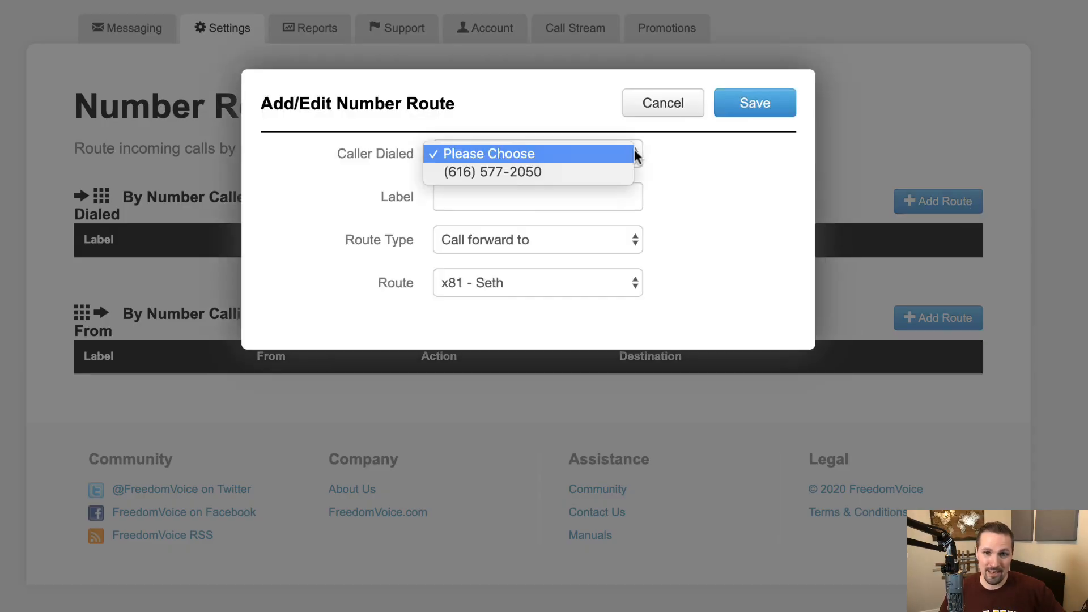
{"action": "left_click", "coordinate": [598, 173]}
{"action": "left_click", "coordinate": [595, 190]}
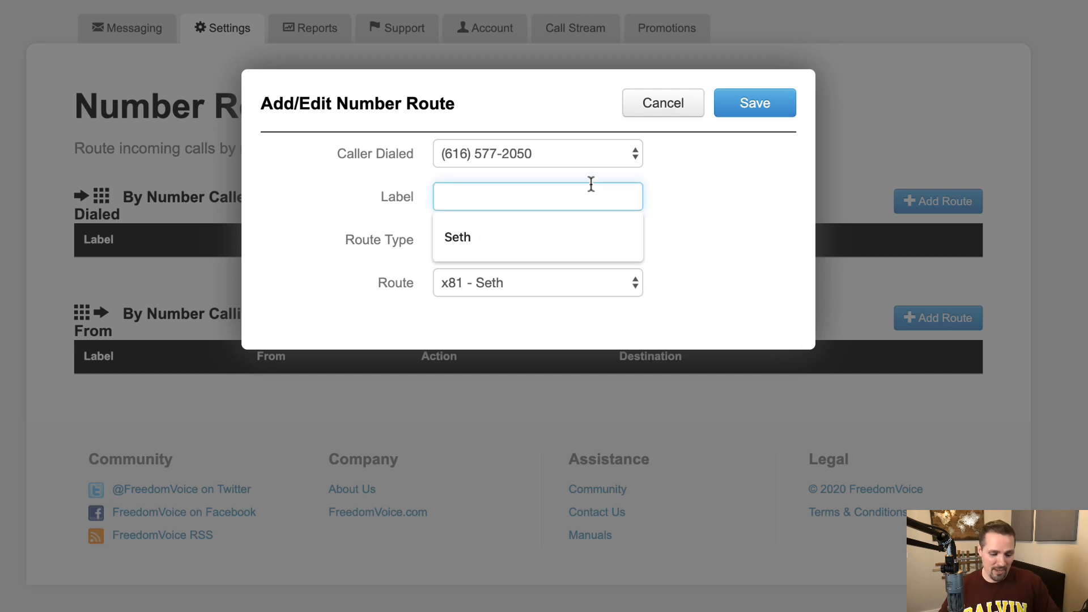
{"action": "type", "text": "Seth"}
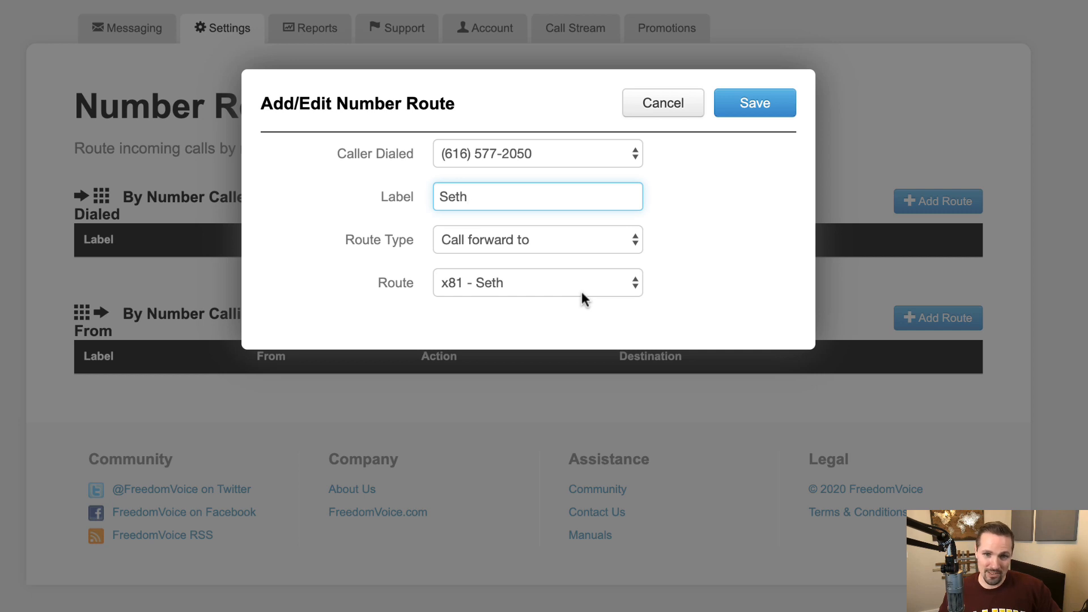
{"action": "left_click", "coordinate": [735, 111]}
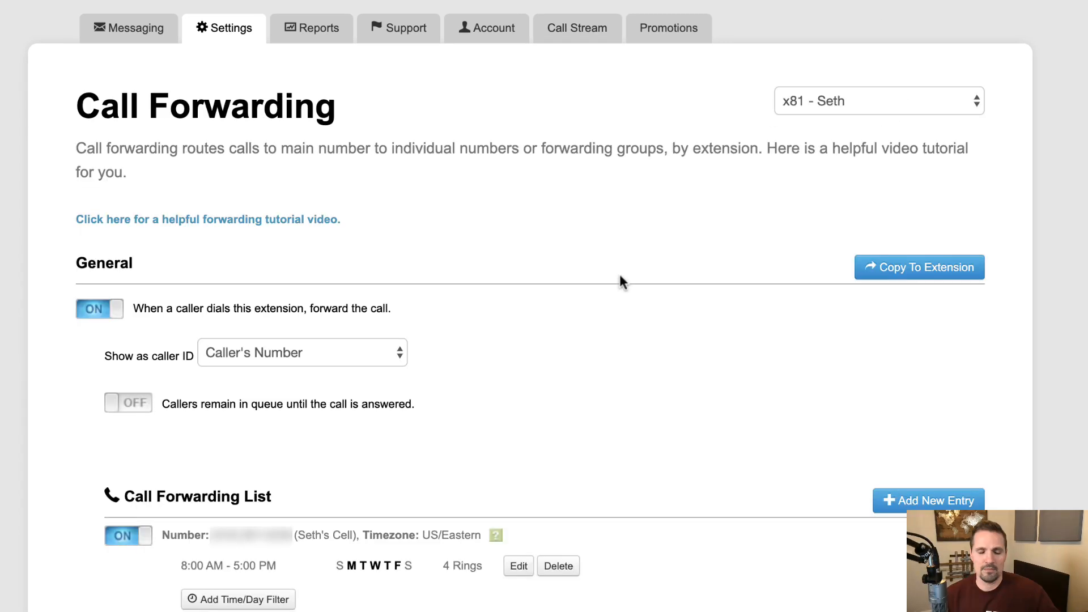
Step: Go to Messaging > Messages
{"action": "left_click", "coordinate": [138, 29]}
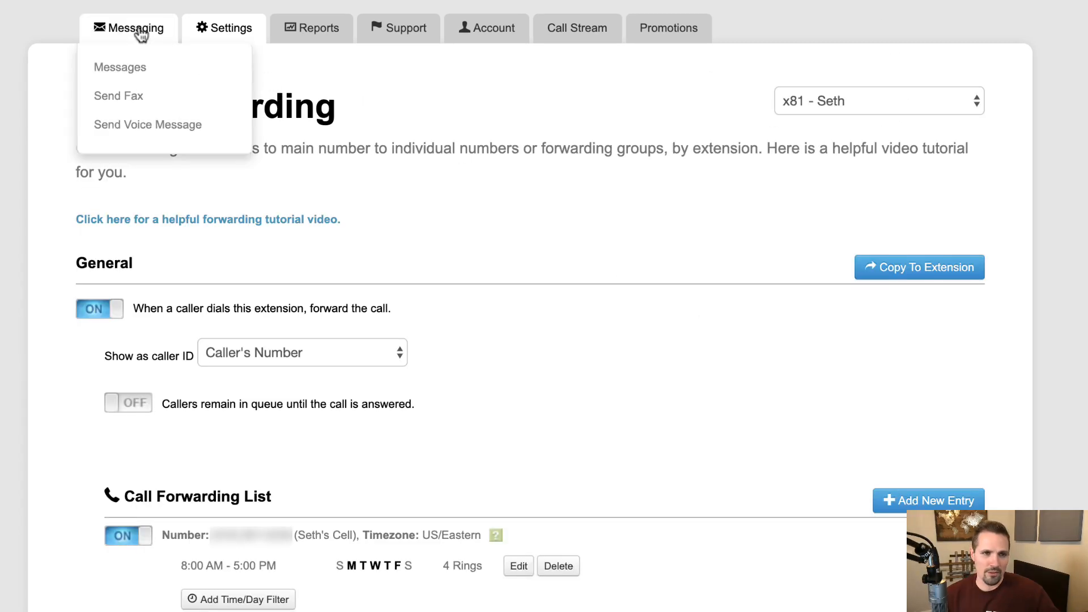
{"action": "left_click", "coordinate": [138, 70]}
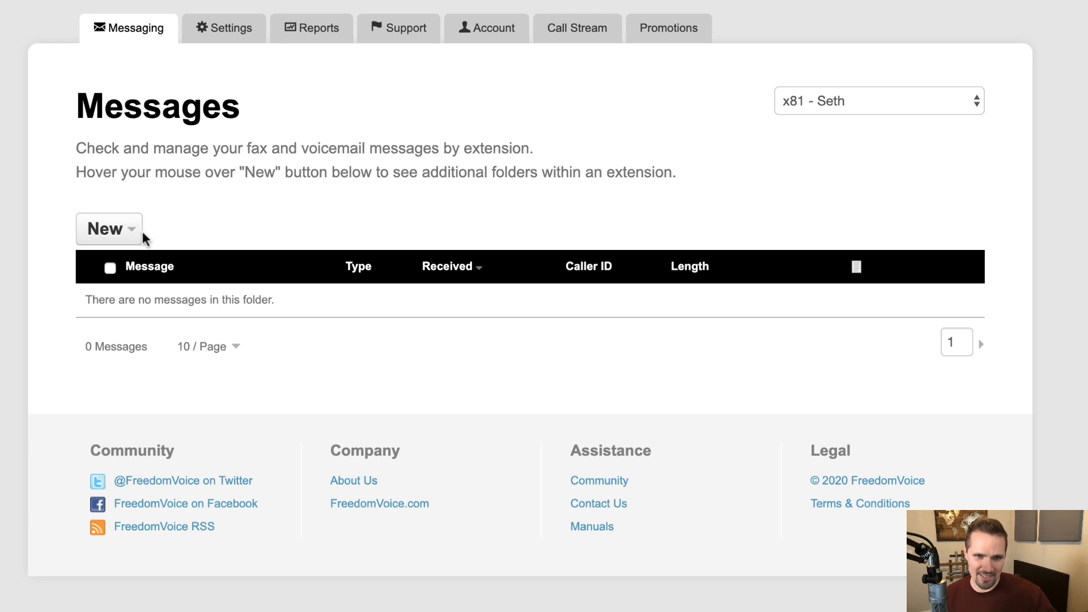
Step: In the Trash folder, play voicemail Message2 and expand Fax1 to preview its page
{"action": "mouse_move", "coordinate": [139, 230]}
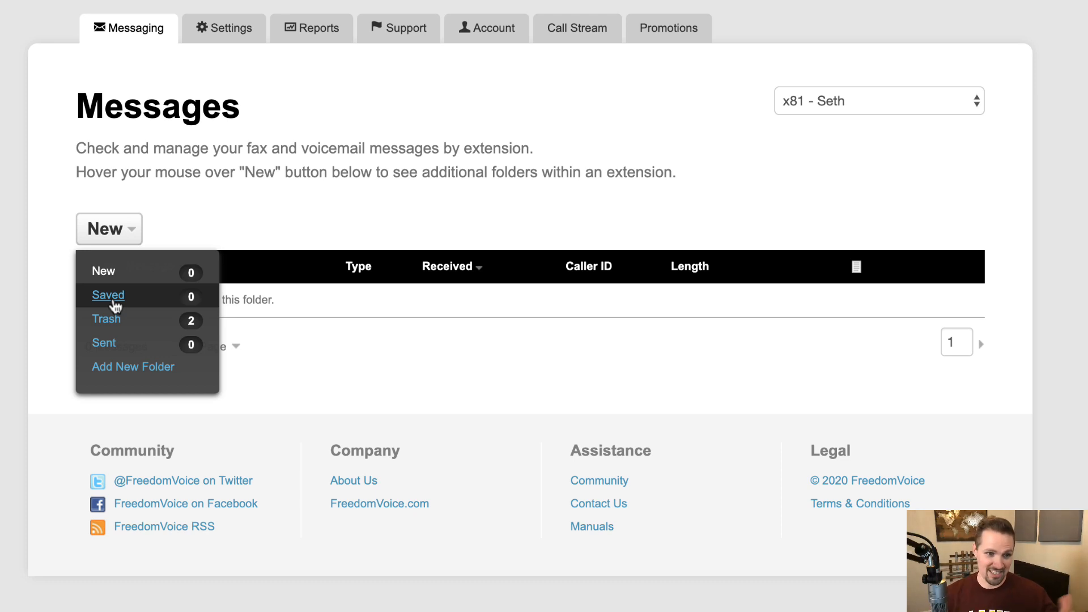
{"action": "left_click", "coordinate": [108, 319]}
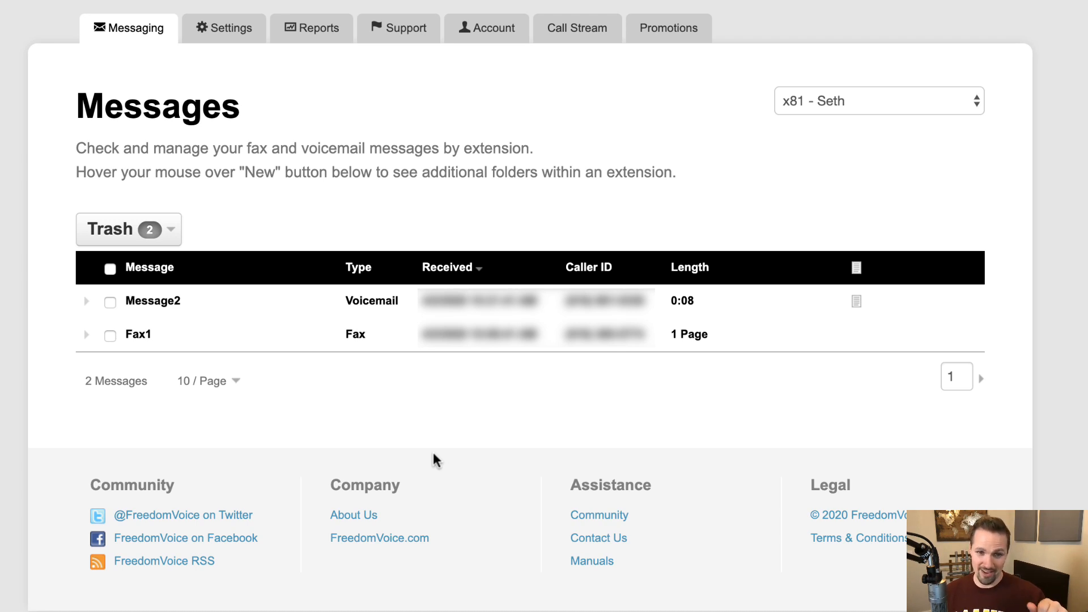
{"action": "left_click", "coordinate": [178, 304]}
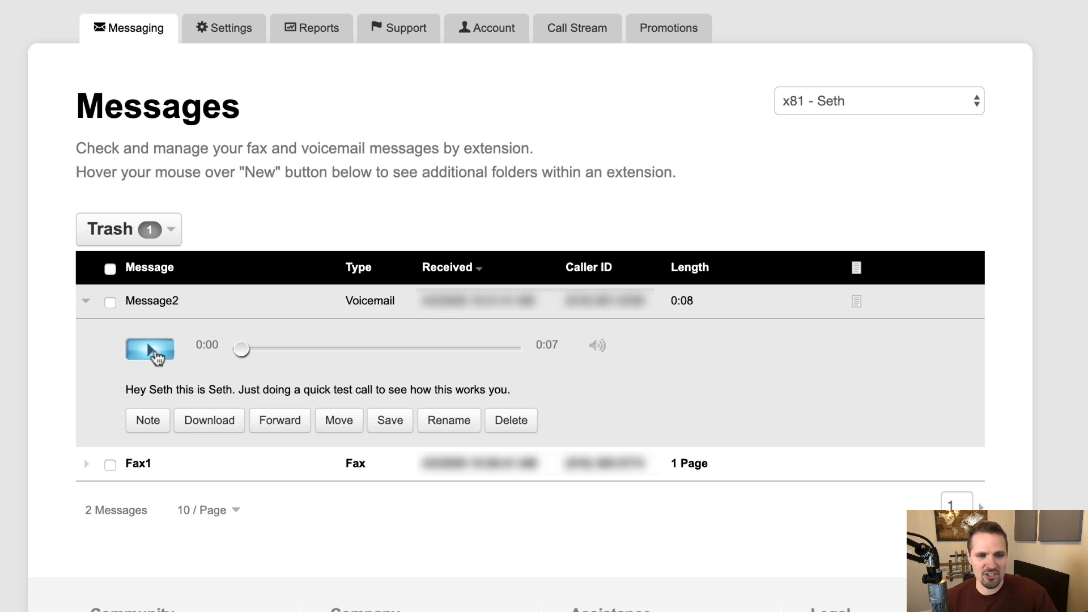
{"action": "left_click", "coordinate": [153, 353]}
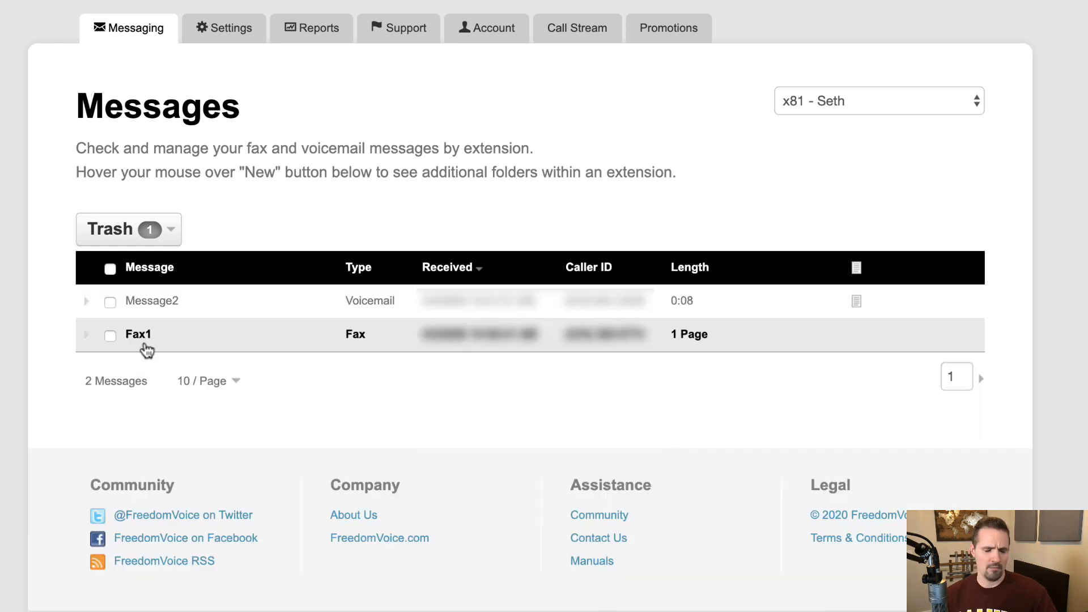
{"action": "left_click", "coordinate": [149, 339]}
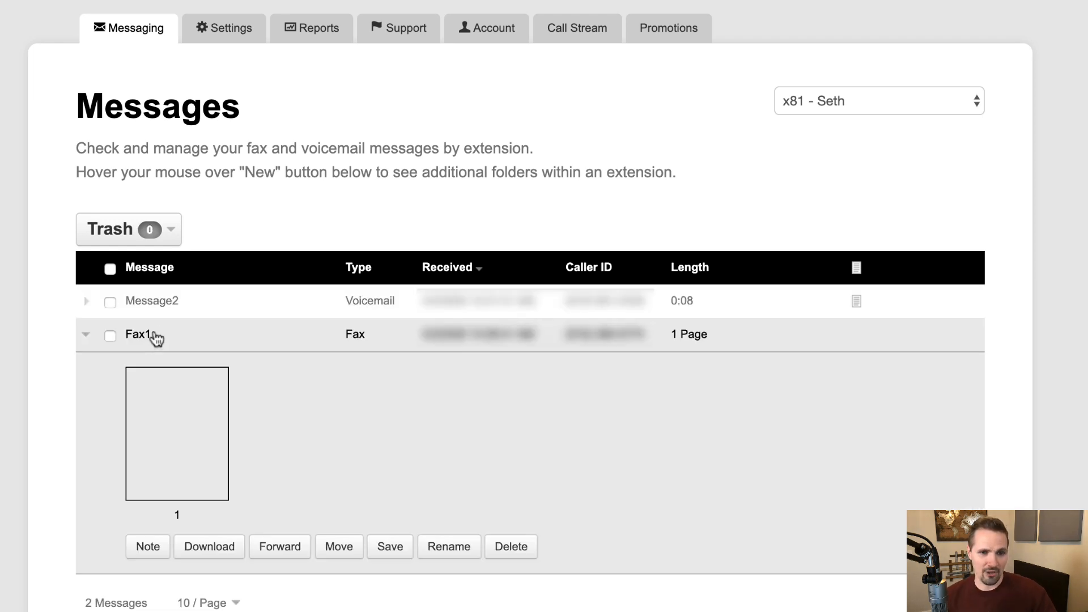
{"action": "left_click", "coordinate": [195, 483]}
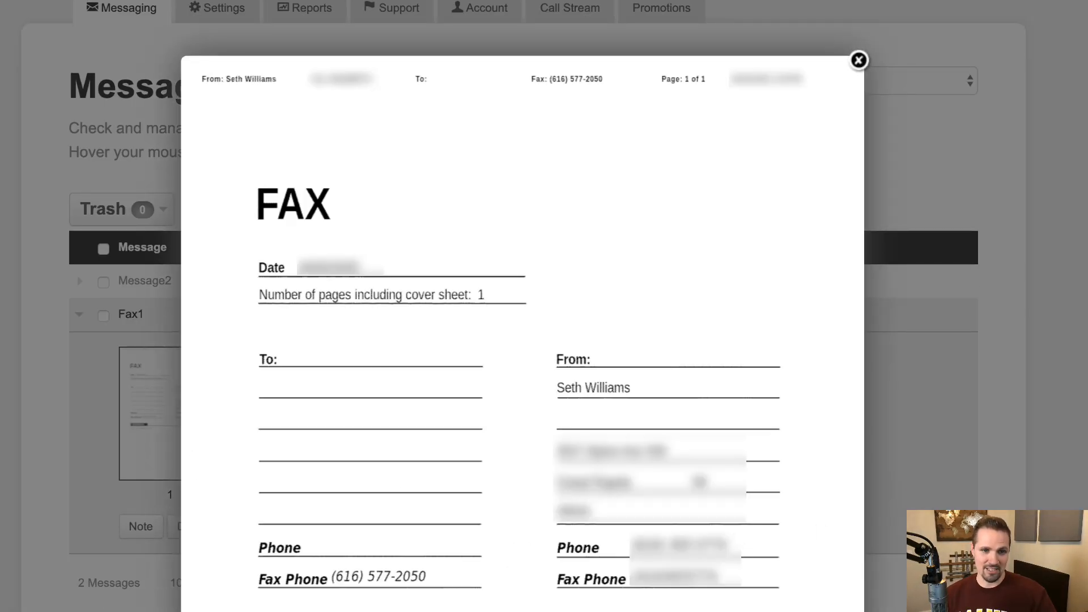
{"action": "left_click", "coordinate": [859, 60]}
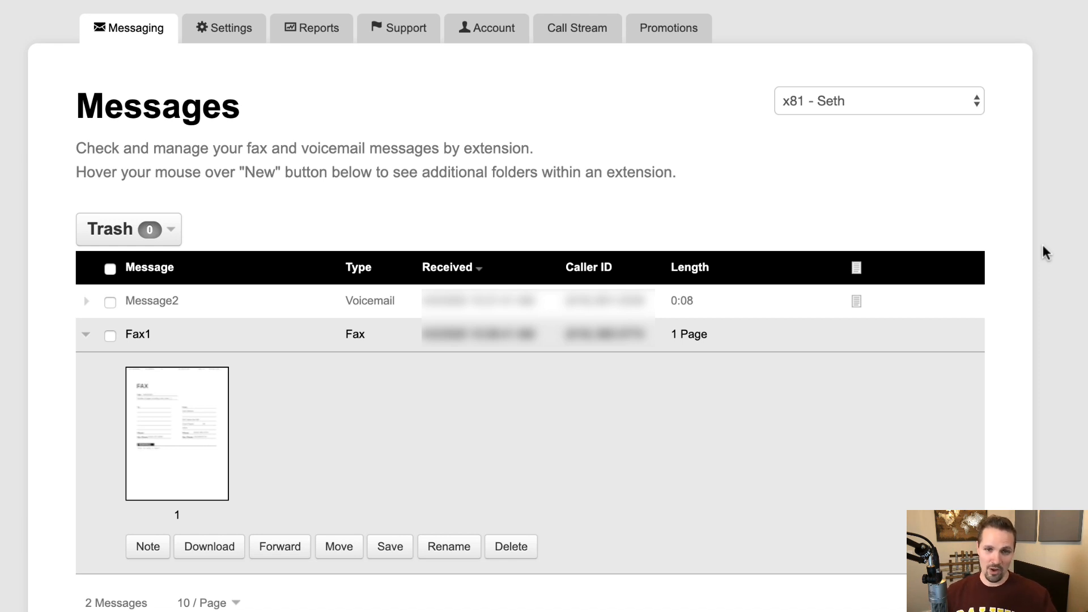
Step: Open Settings > Users, showing the single extension 81 user with the Administrators role
{"action": "left_click", "coordinate": [223, 31]}
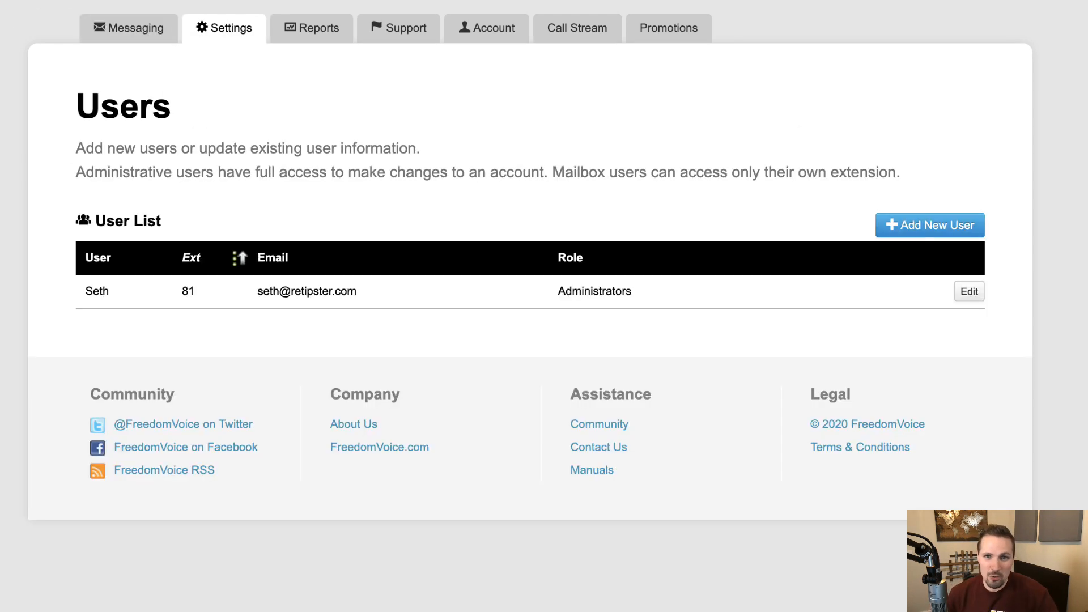